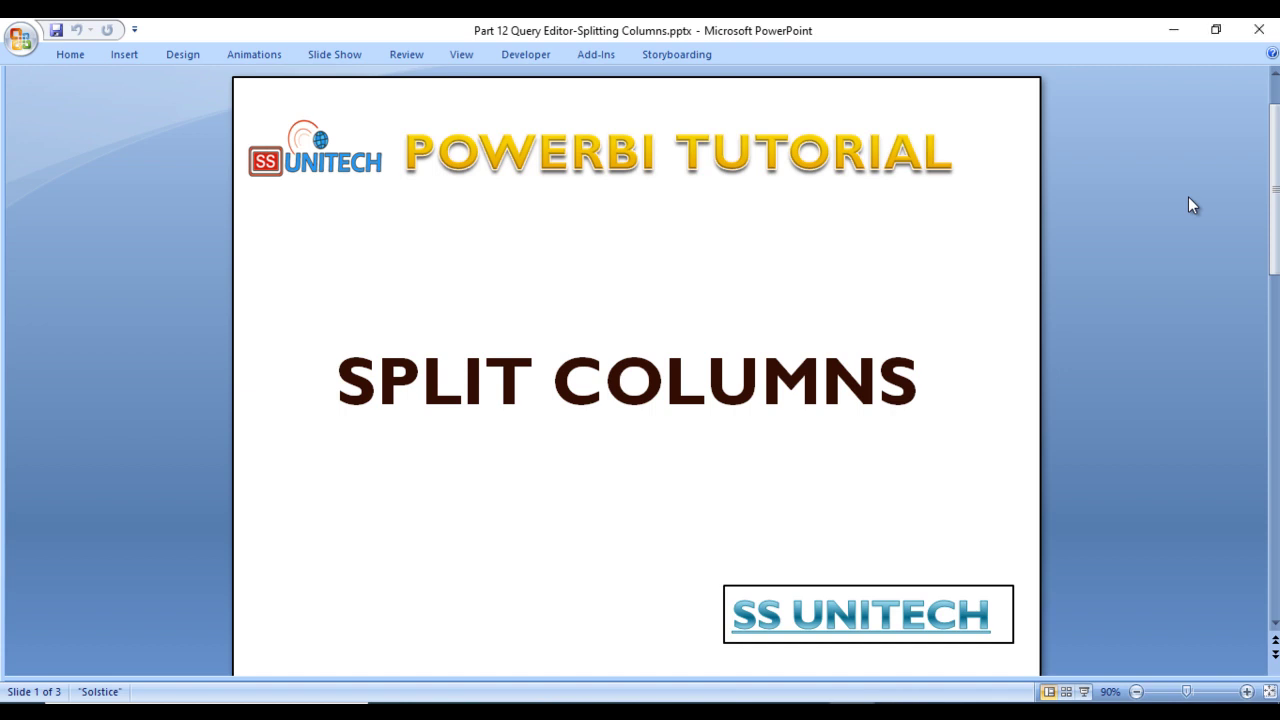
# Step: Advance the PowerPoint slide show from the title slide to slide 2, 'Split Columns'
pyautogui.press('pagedown')
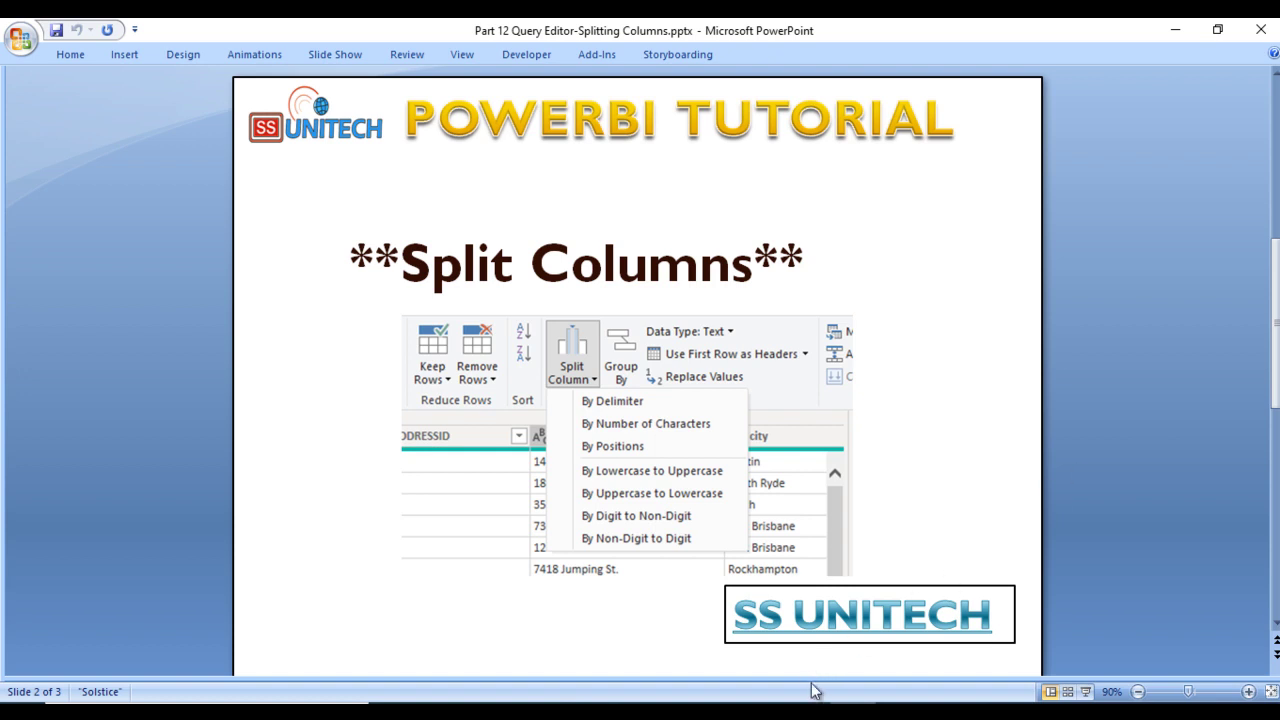
# Step: Bring Power Query Editor forward and select the PRODUCT_NAME column of Country_Sales
pyautogui.moveTo(815, 695)
pyautogui.click(887, 619)
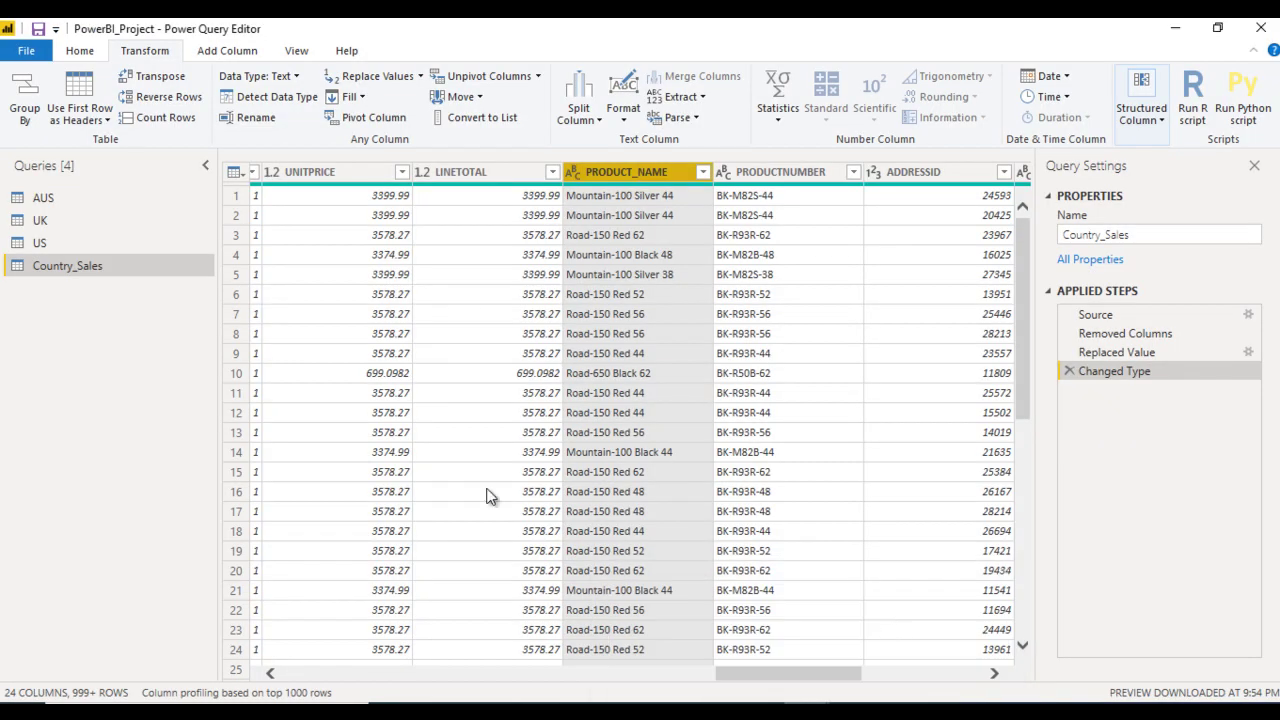
pyautogui.click(609, 276)
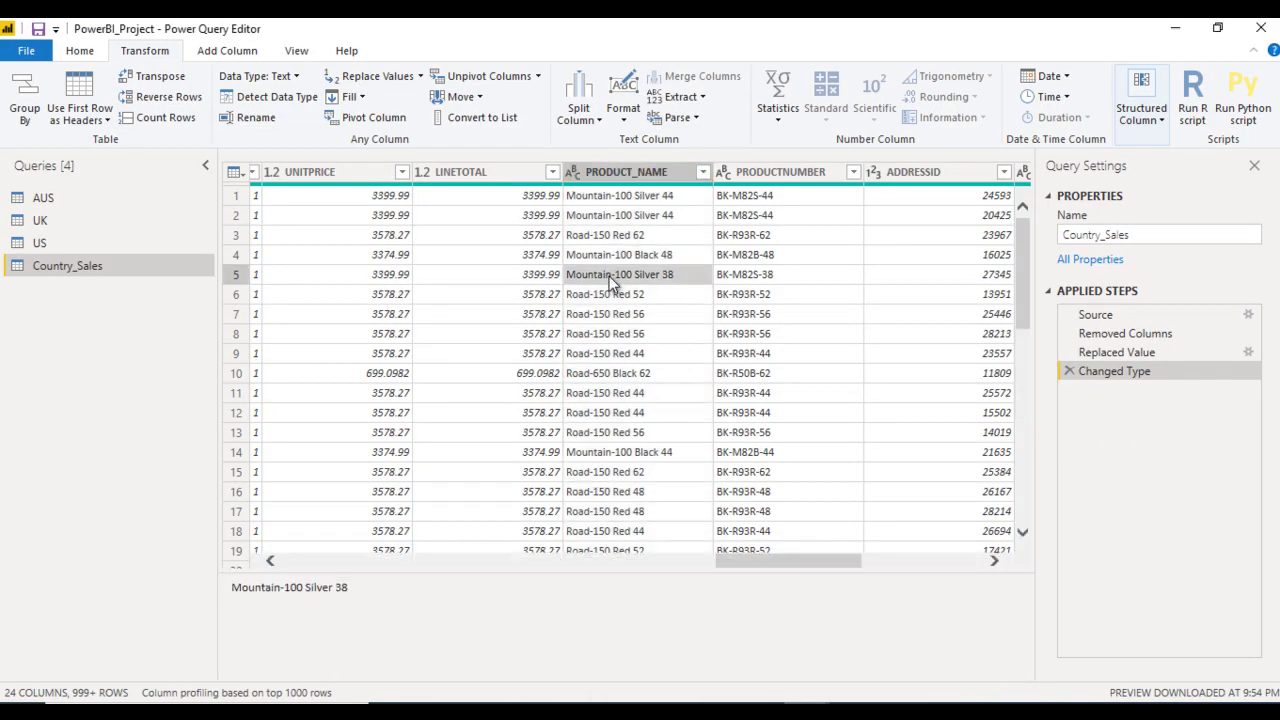
pyautogui.click(609, 276)
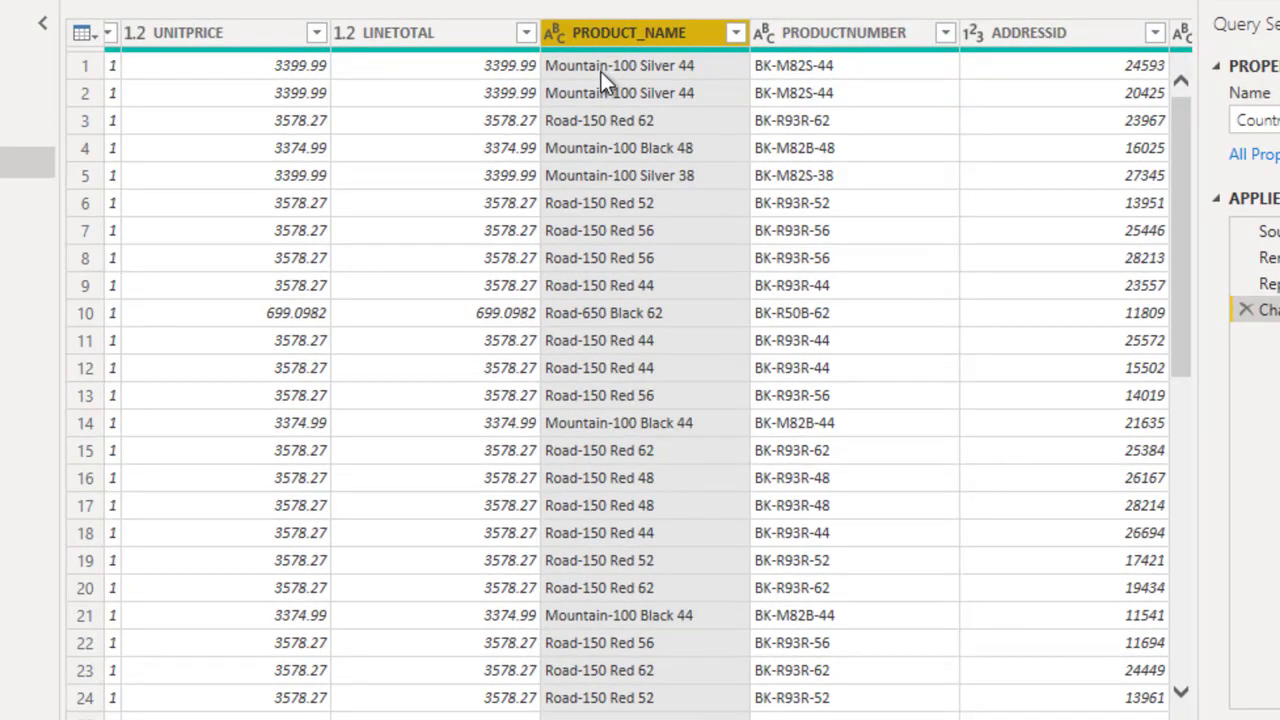
pyautogui.click(603, 76)
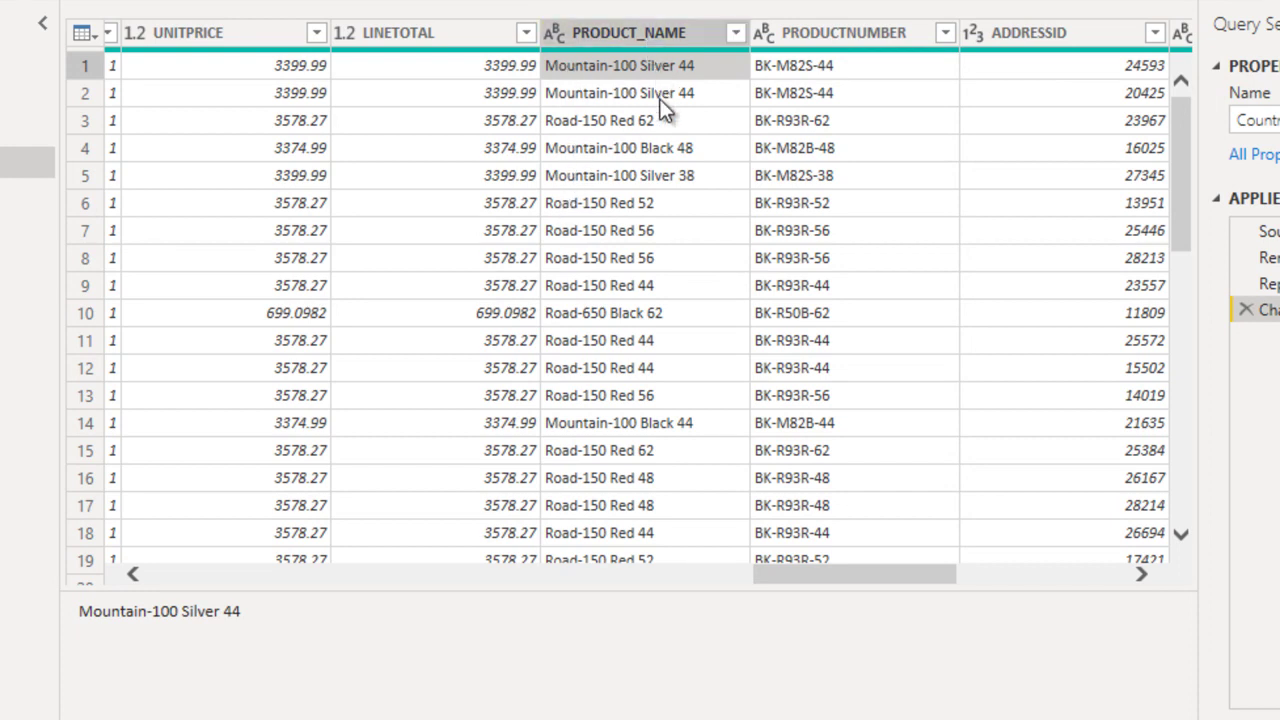
pyautogui.click(611, 28)
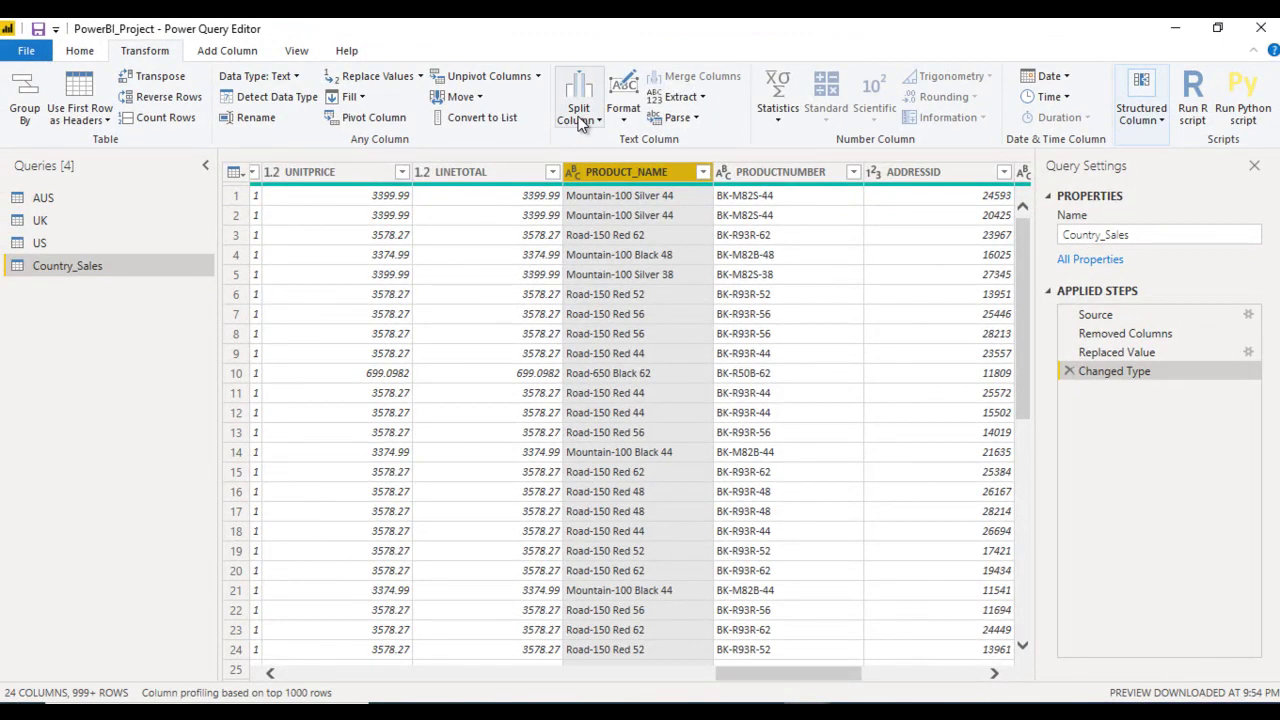
# Step: Split PRODUCT_NAME by the custom delimiter '-' at each occurrence
pyautogui.click(580, 118)
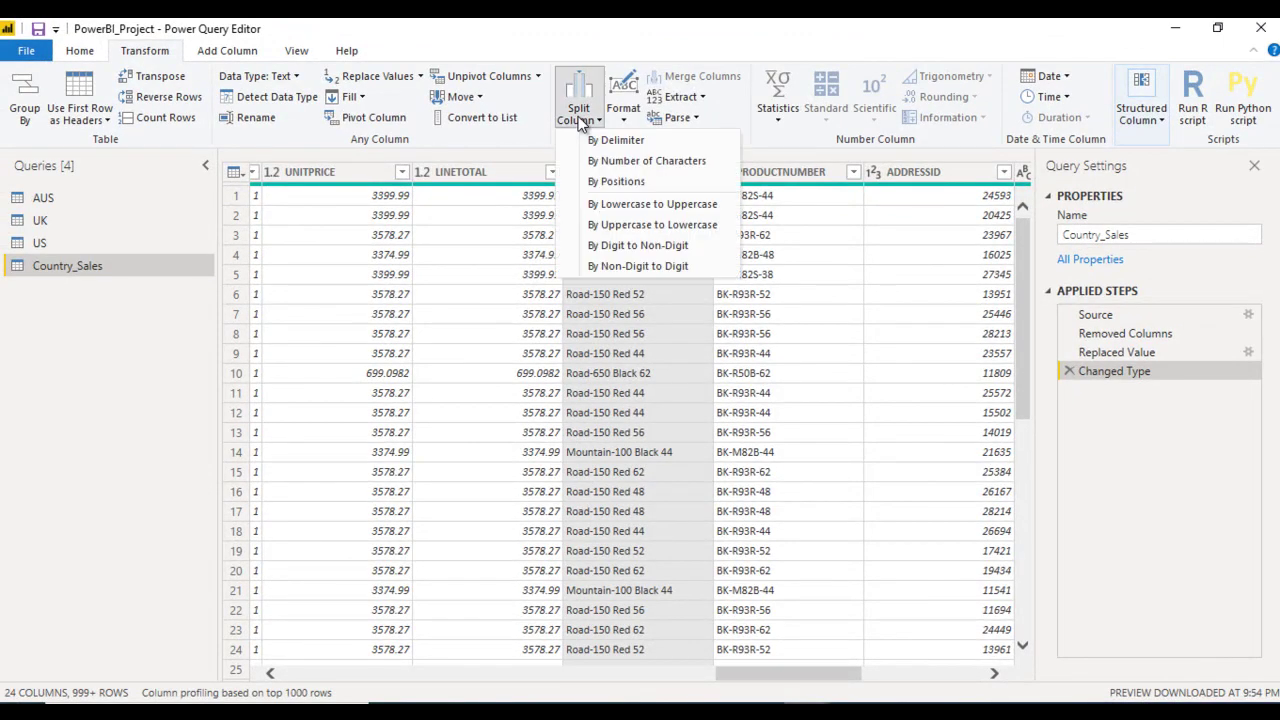
pyautogui.click(597, 141)
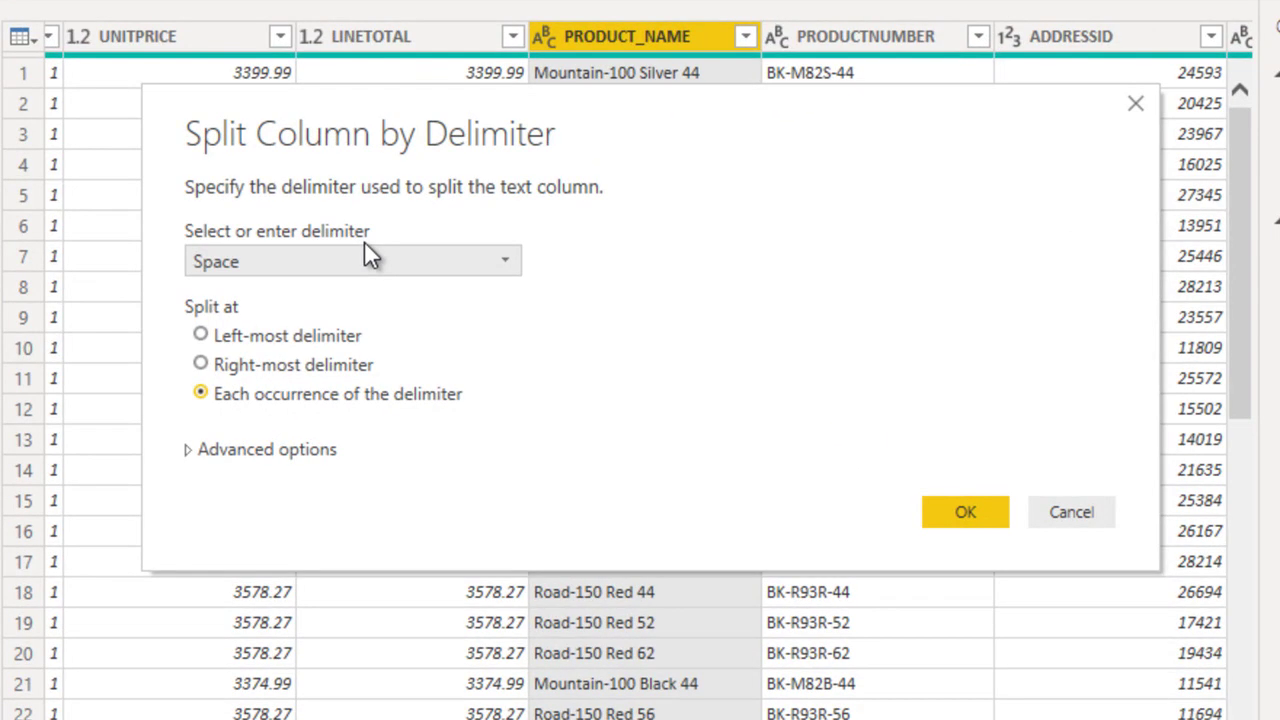
pyautogui.click(358, 265)
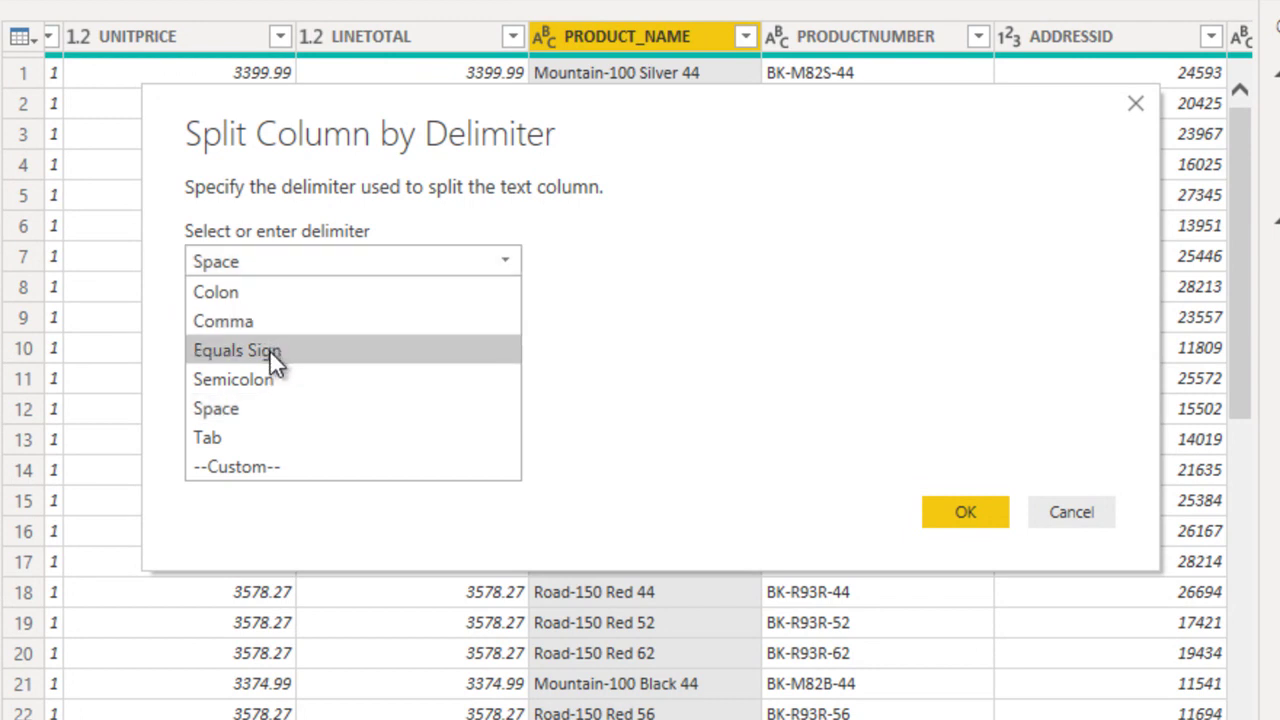
pyautogui.click(269, 466)
pyautogui.write('-')
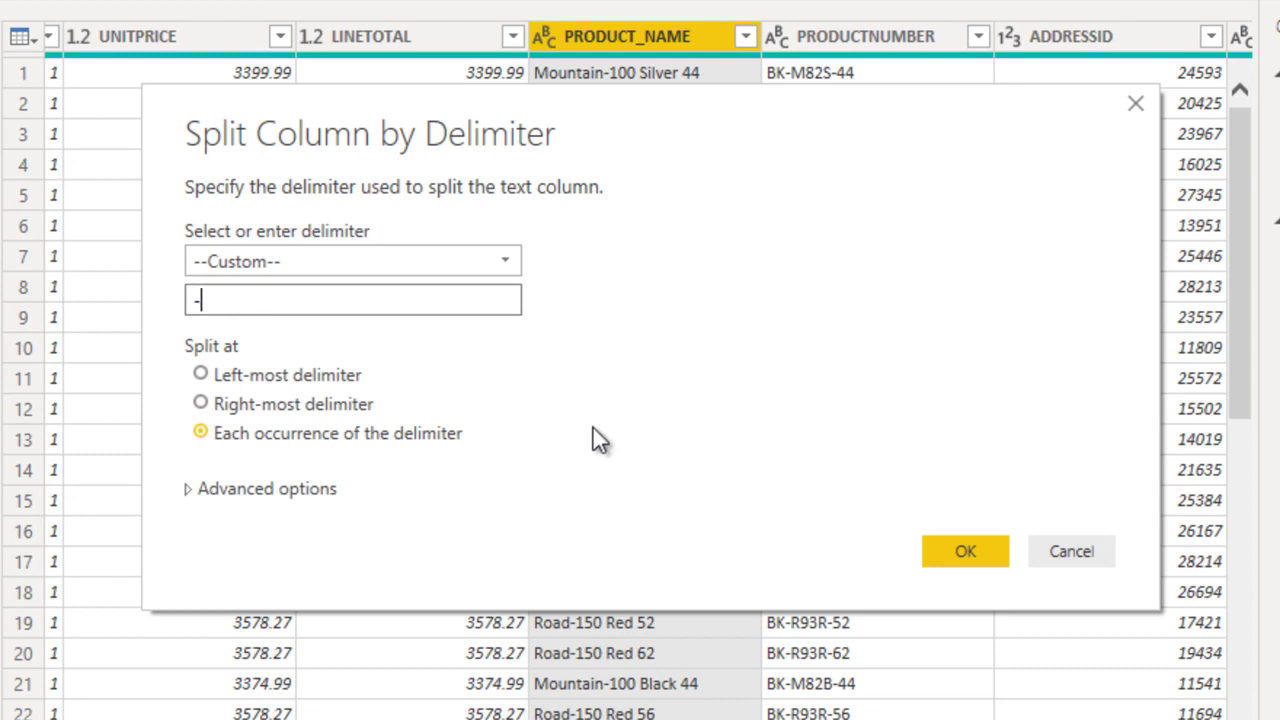
pyautogui.click(267, 441)
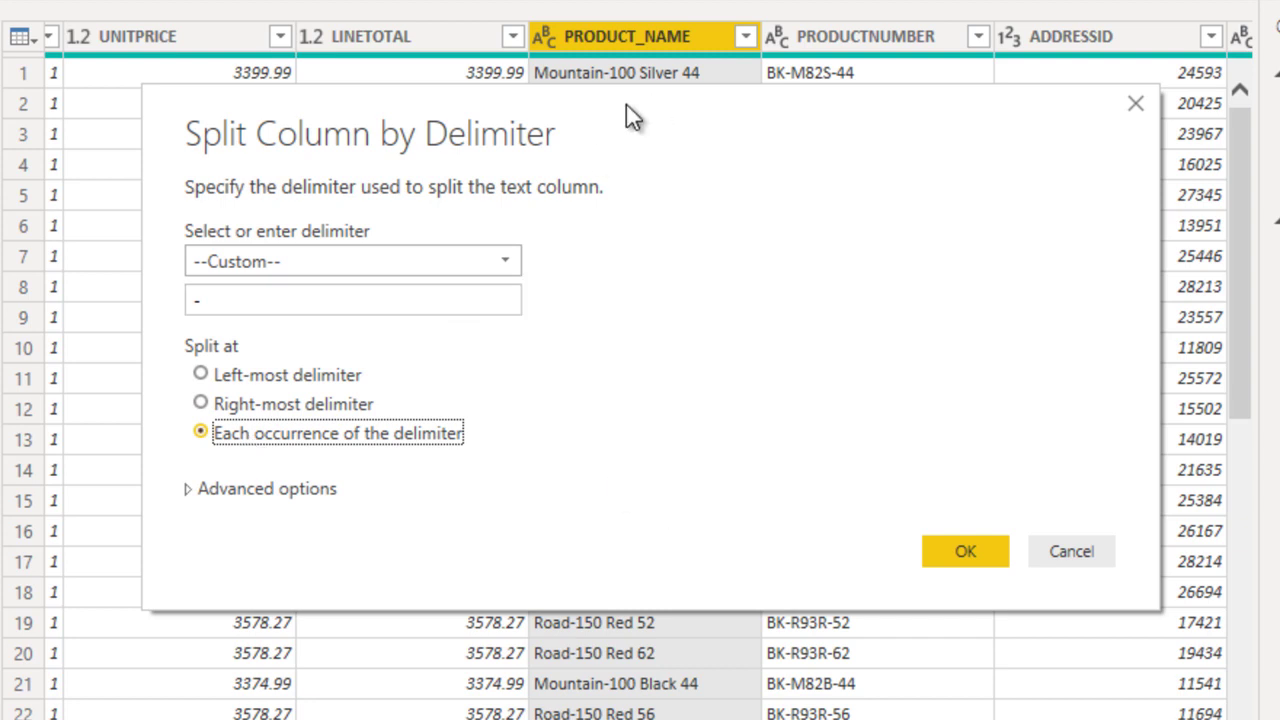
pyautogui.moveTo(626, 104); pyautogui.dragTo(628, 246)
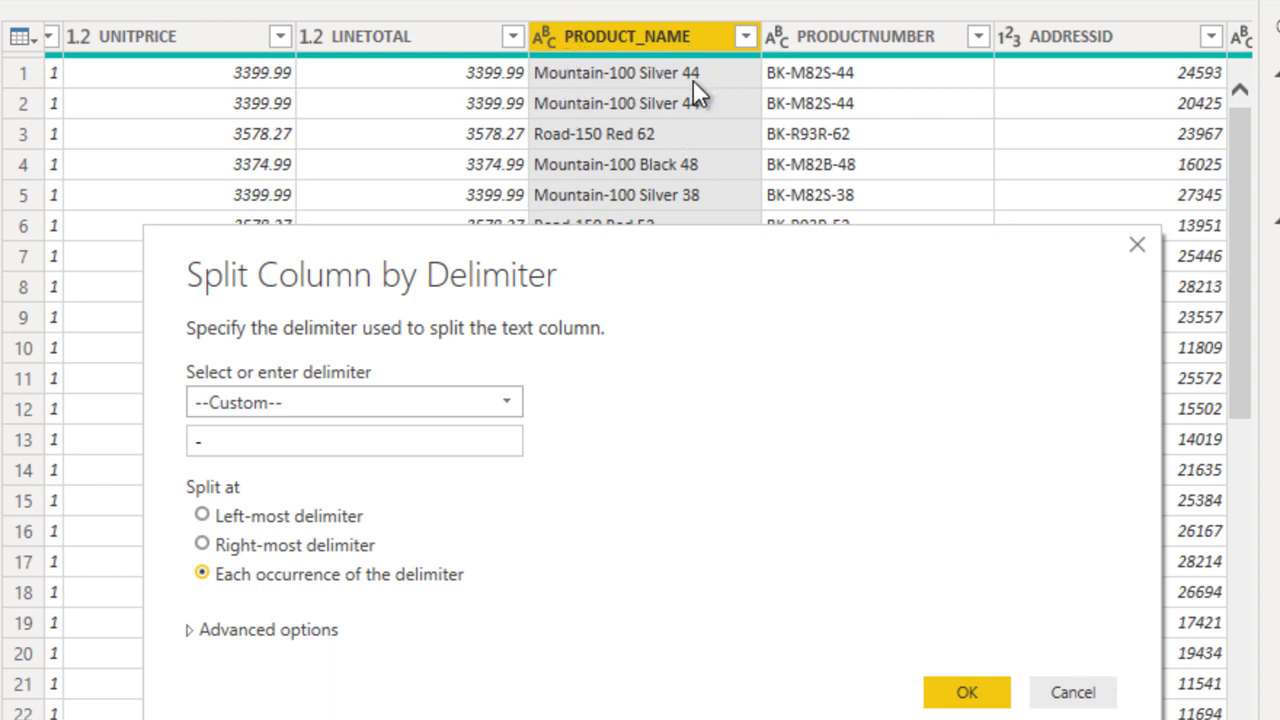
pyautogui.click(273, 573)
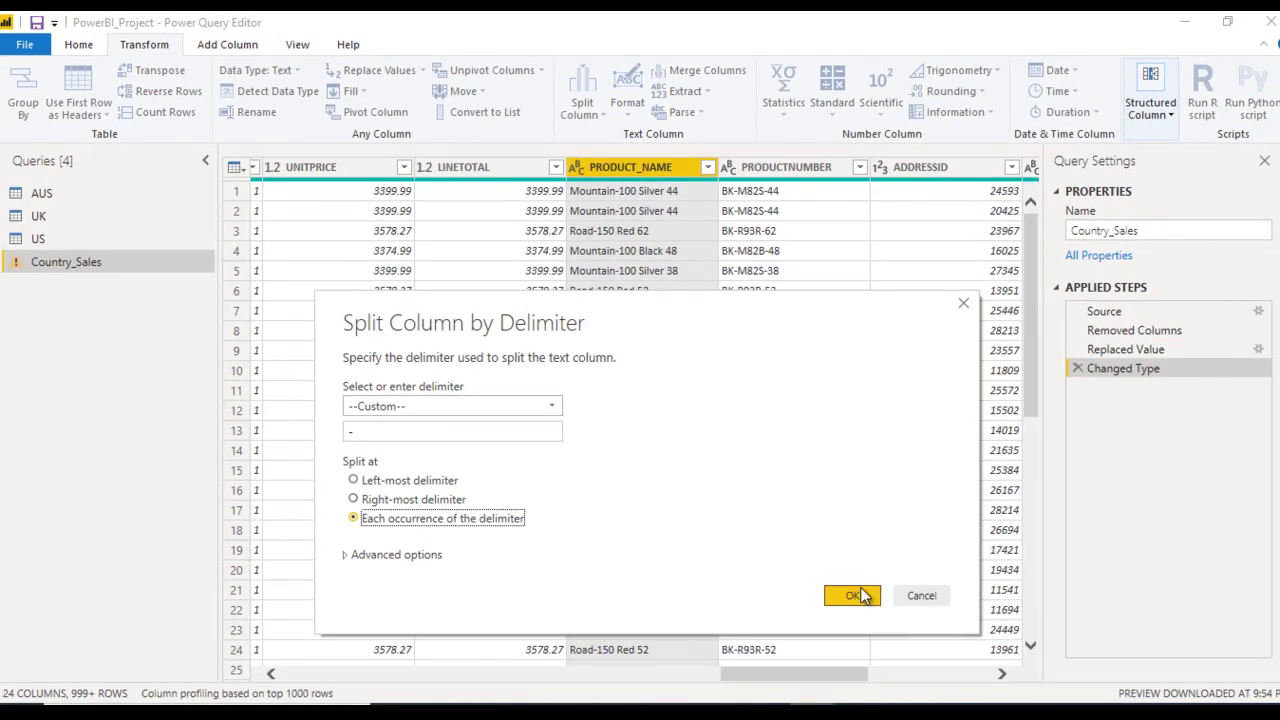
pyautogui.click(852, 596)
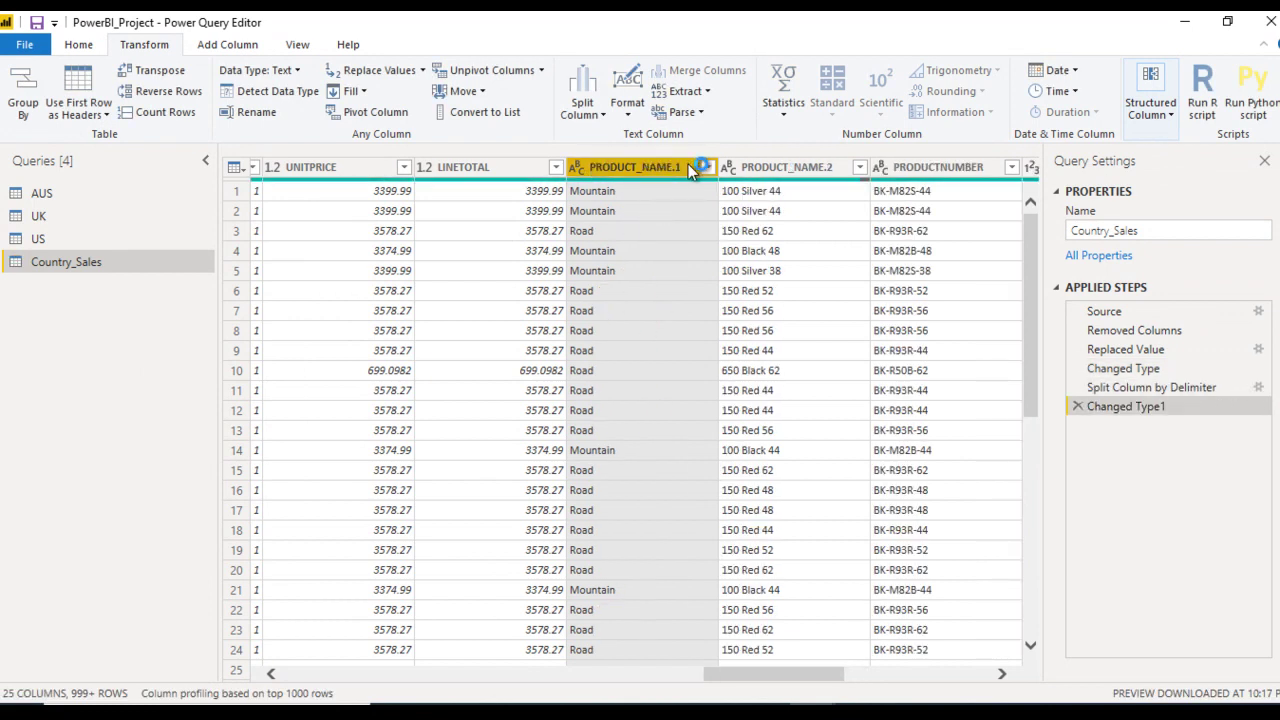
# Step: Check PRODUCT_NAME.1 and .2, then delete the Changed Type1 and Split Column by Delimiter steps
pyautogui.keyDown('ctrl'); pyautogui.click(806, 170); pyautogui.keyUp('ctrl')
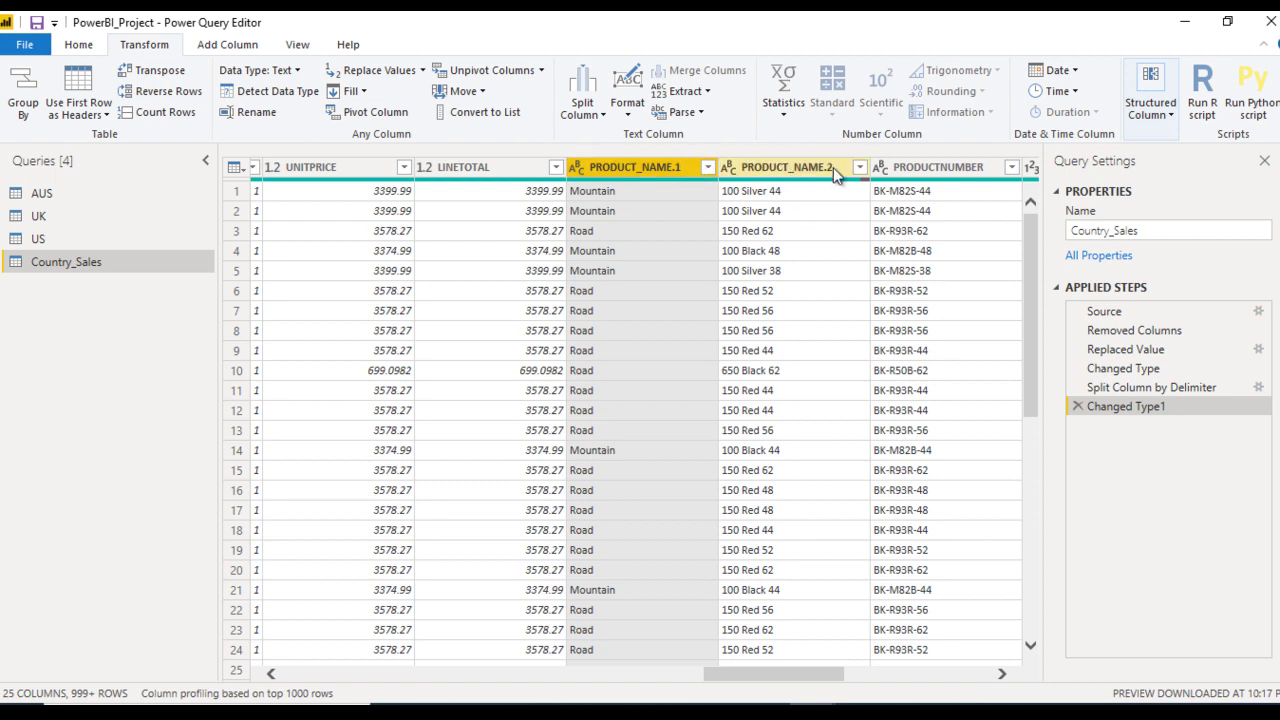
pyautogui.click(789, 171)
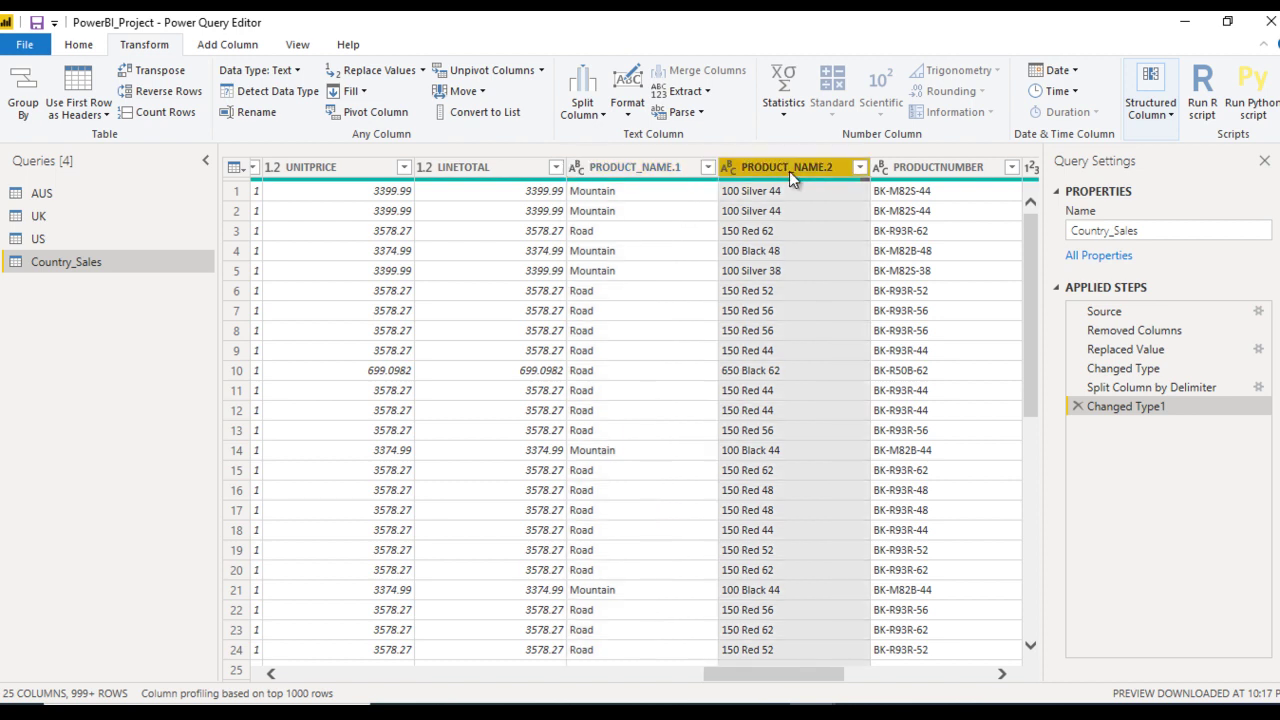
pyautogui.click(632, 172)
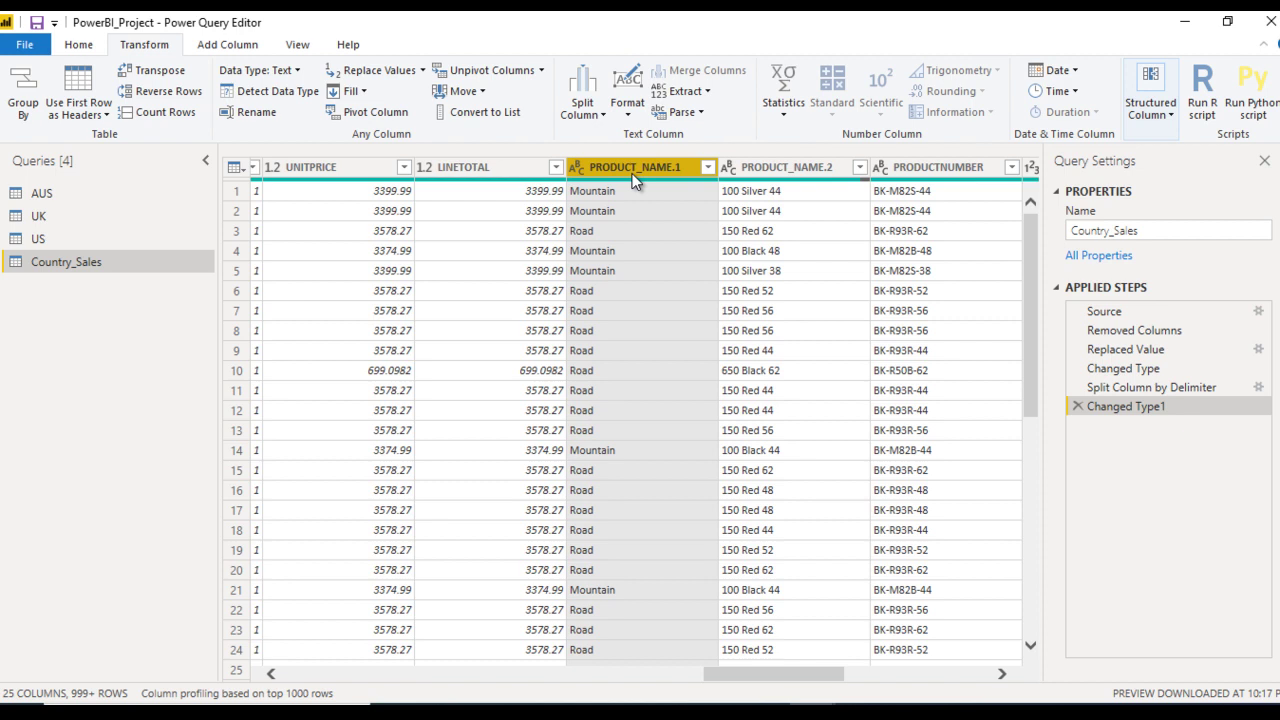
pyautogui.click(1078, 408)
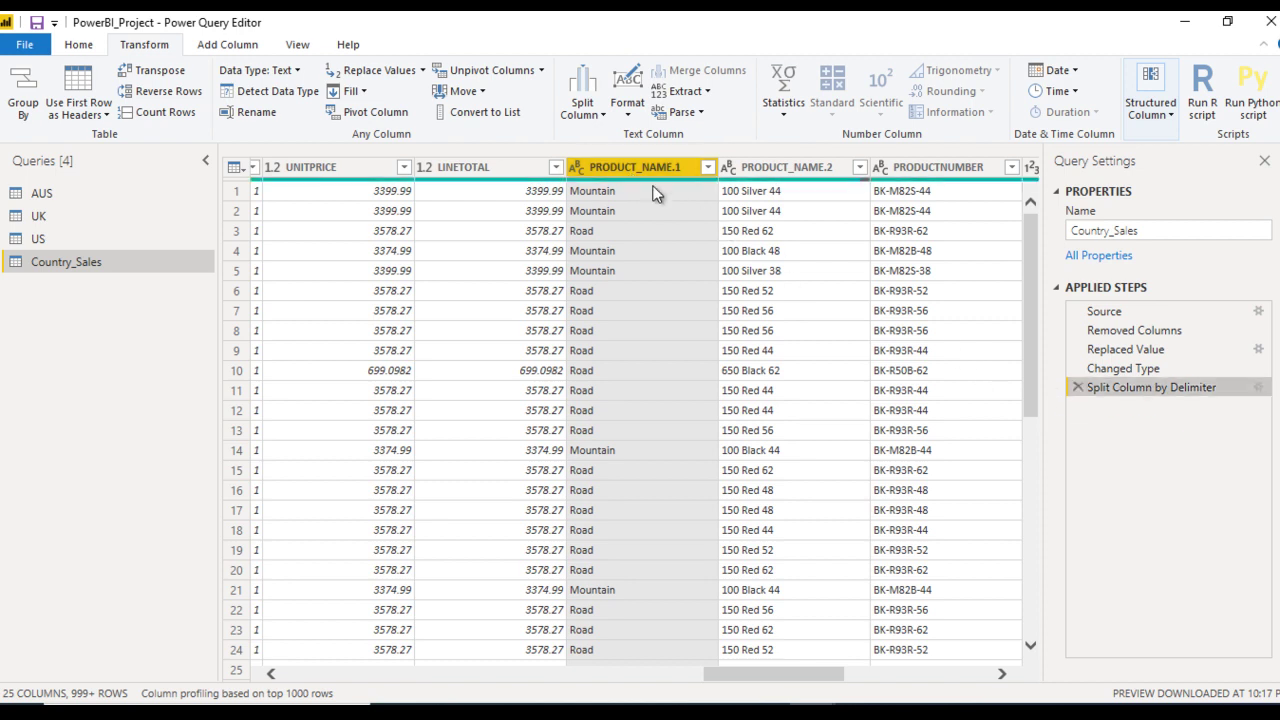
pyautogui.click(1078, 387)
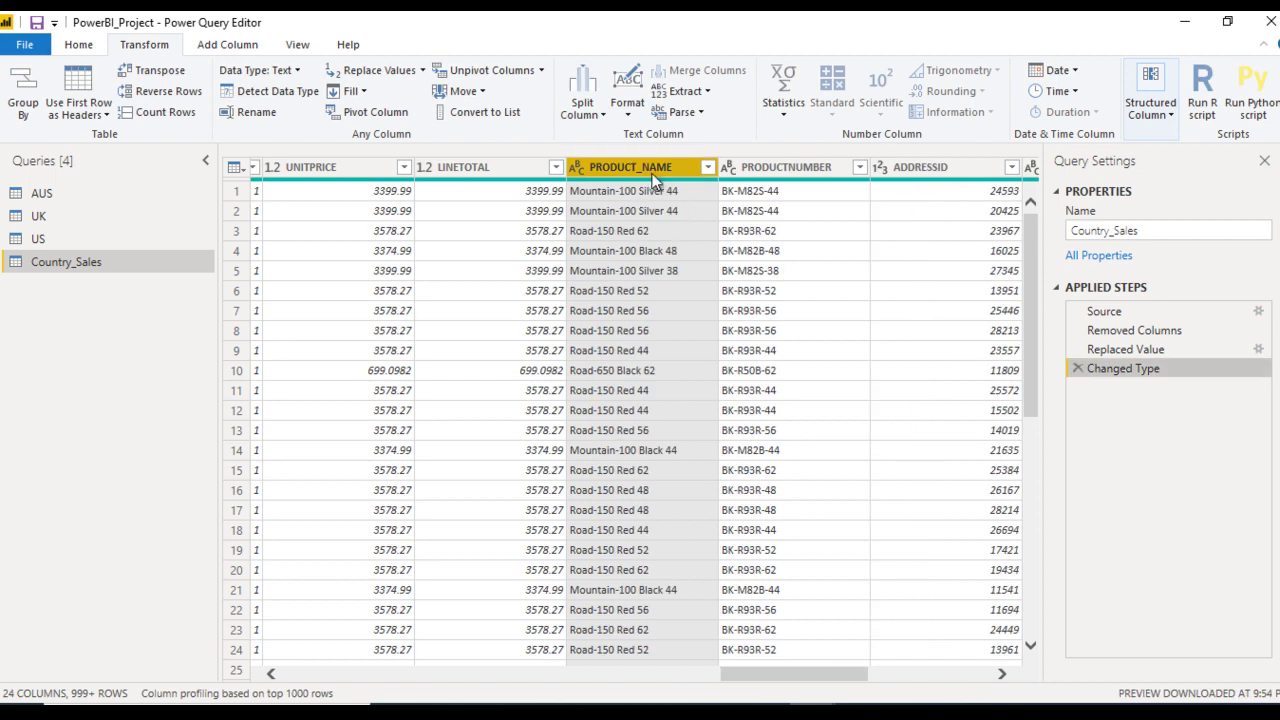
# Step: Split PRODUCT_NAME by number of characters: 5, once, as far left as possible
pyautogui.click(580, 103)
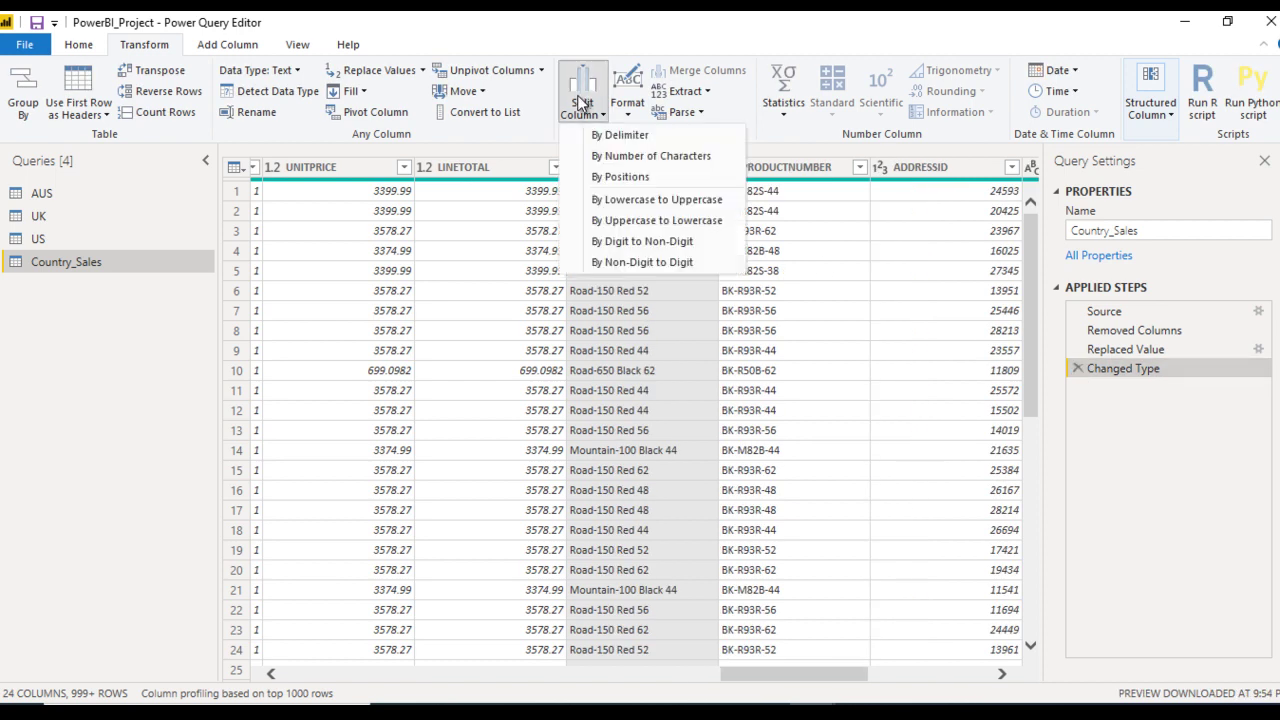
pyautogui.click(616, 158)
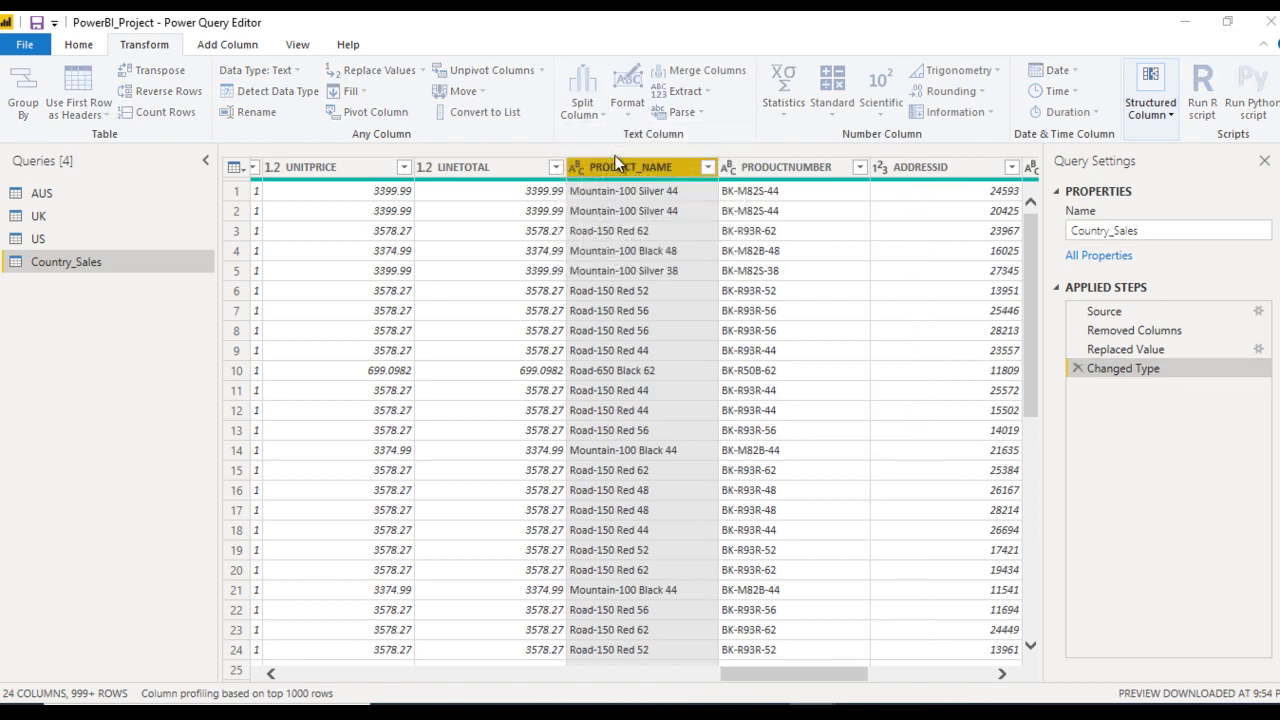
pyautogui.moveTo(492, 202)
pyautogui.mouseDown()
pyautogui.moveTo(306, 291)
pyautogui.moveTo(512, 285)
pyautogui.mouseUp()
pyautogui.click(419, 392)
pyautogui.write('5')
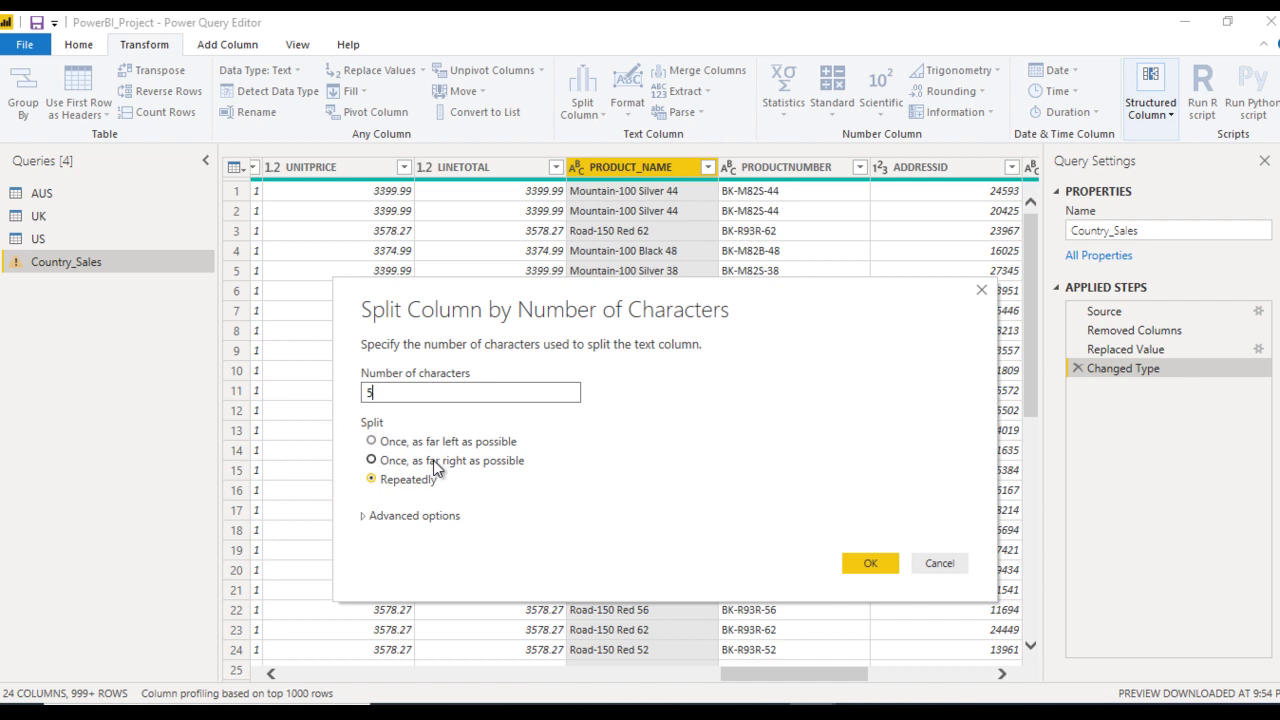
pyautogui.click(384, 482)
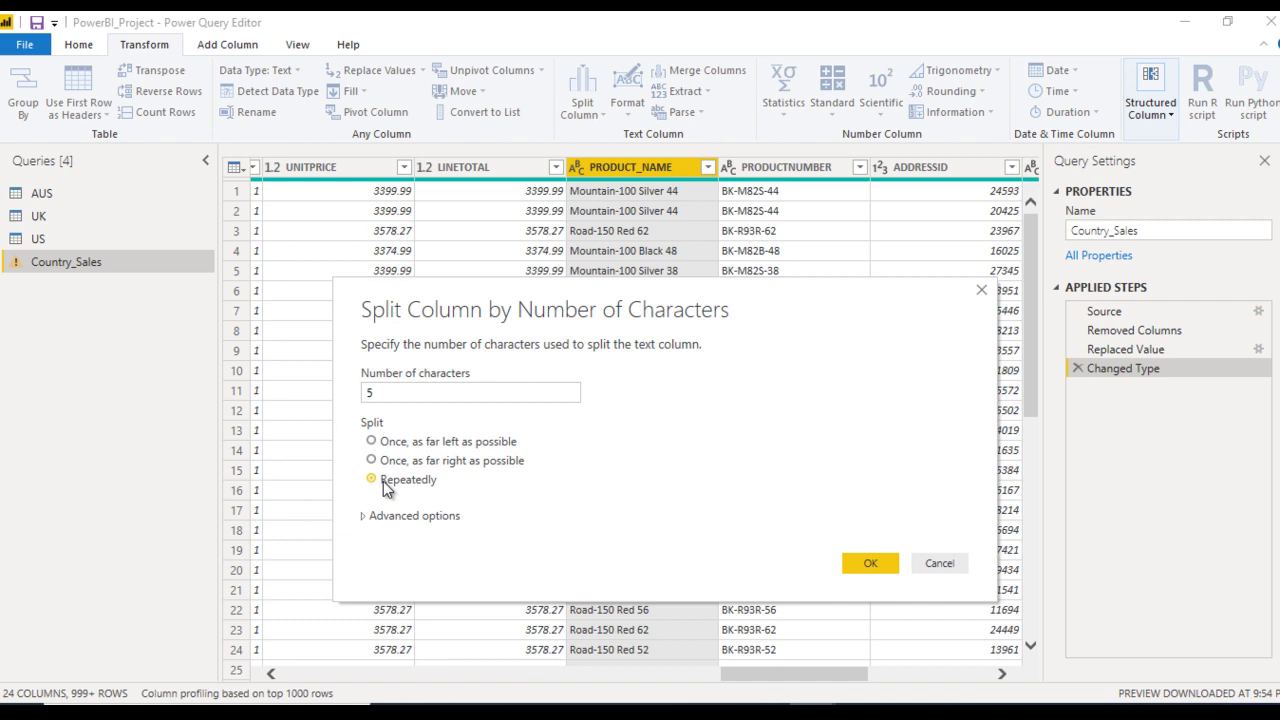
pyautogui.click(384, 443)
pyautogui.click(879, 565)
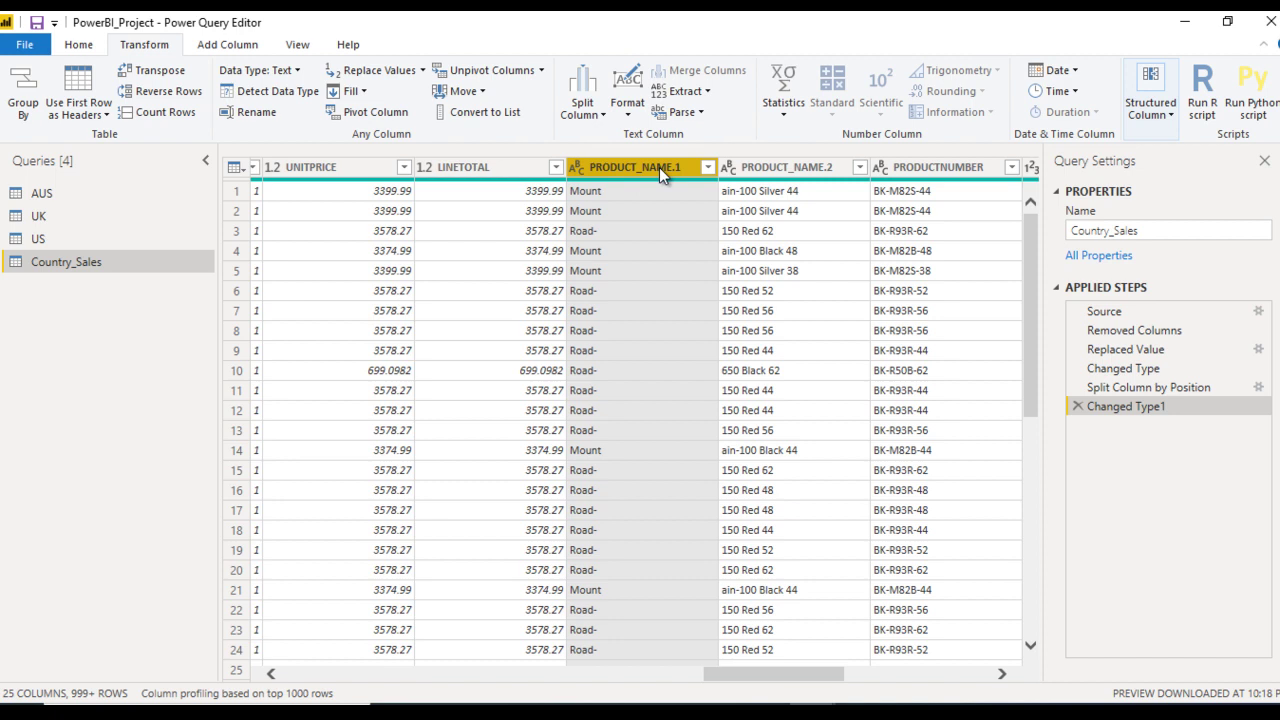
pyautogui.click(818, 173)
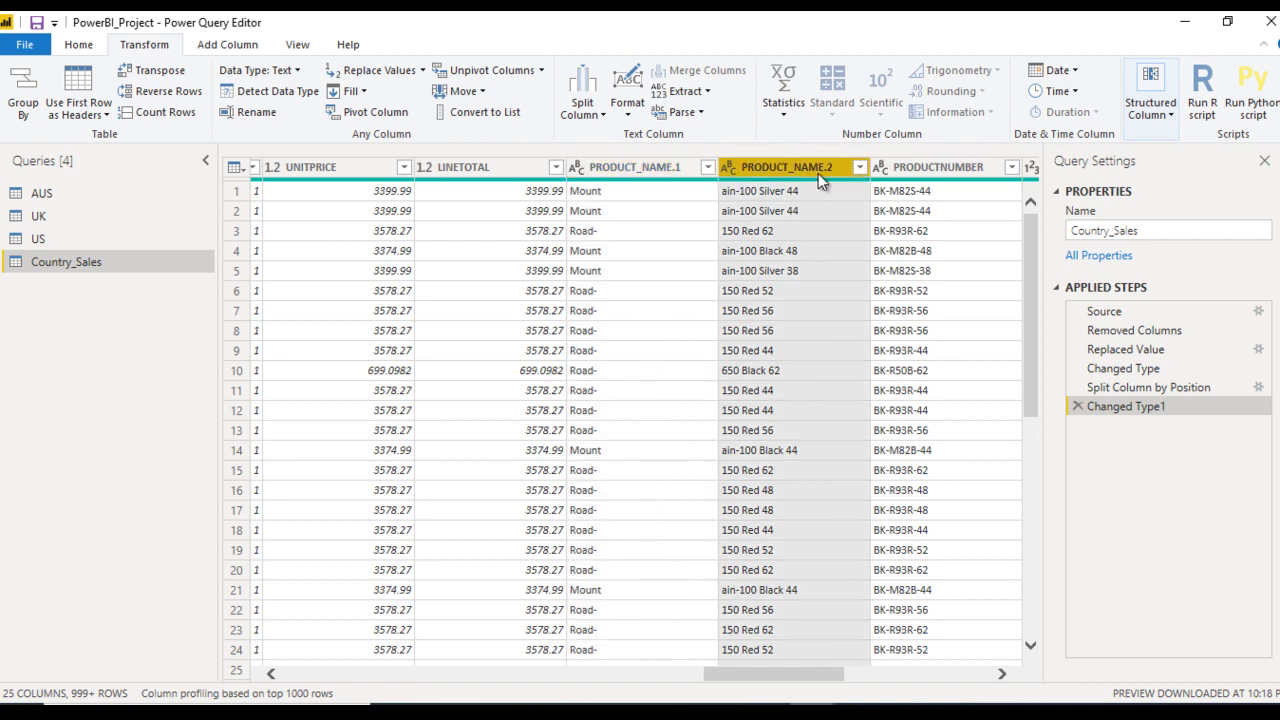
# Step: Delete the earlier position split and its type change, then reselect PRODUCT_NAME
pyautogui.click(1078, 392)
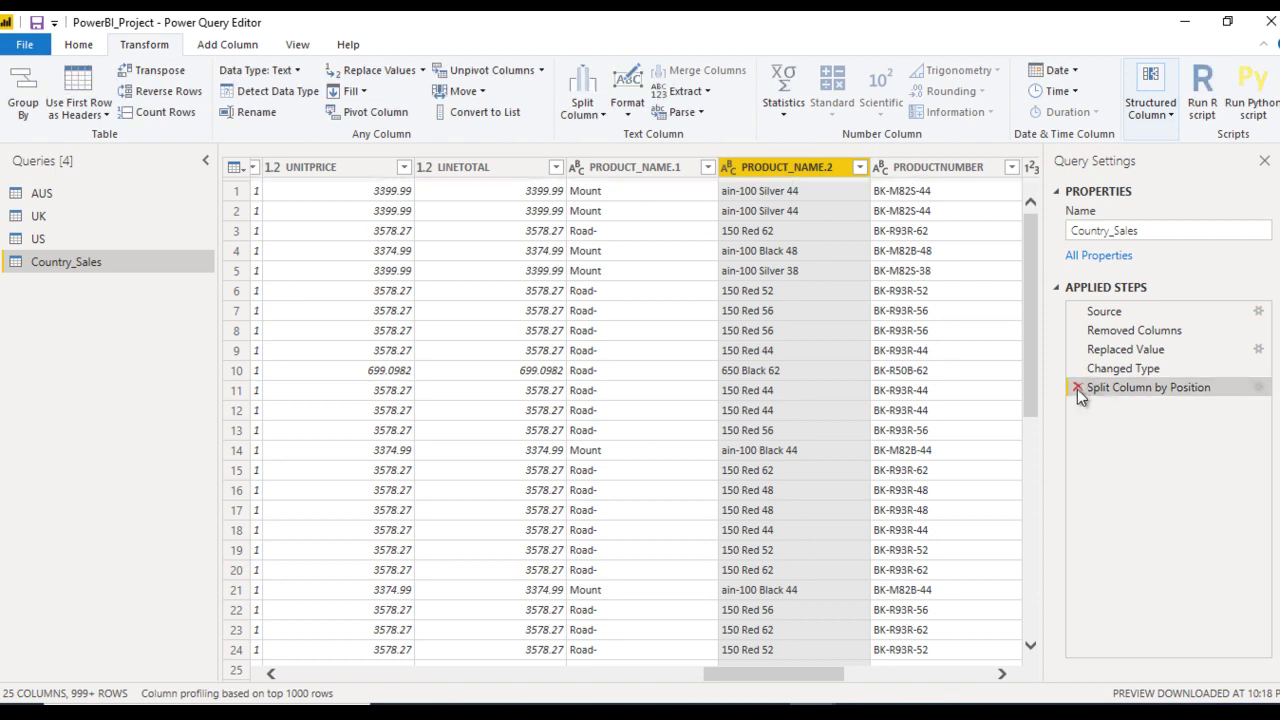
pyautogui.click(1077, 390)
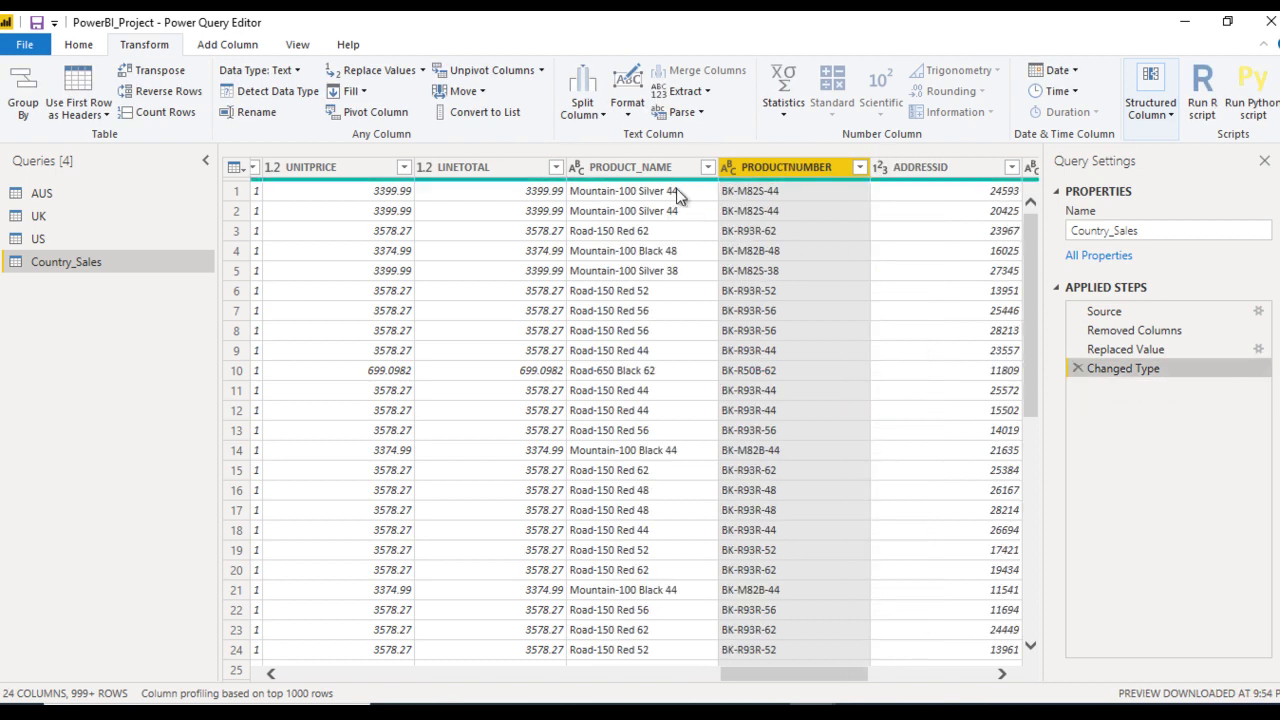
pyautogui.click(660, 166)
# Step: Split PRODUCT_NAME by positions at 2,5,10
pyautogui.click(585, 115)
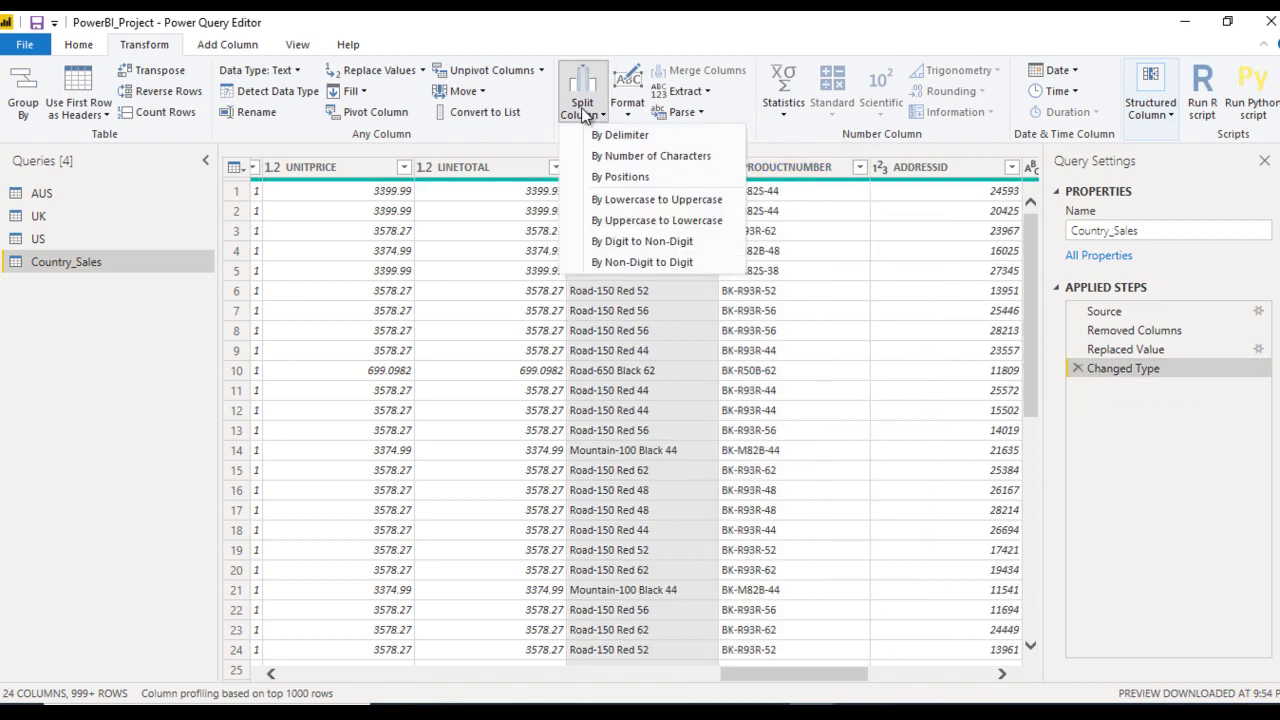
pyautogui.click(598, 177)
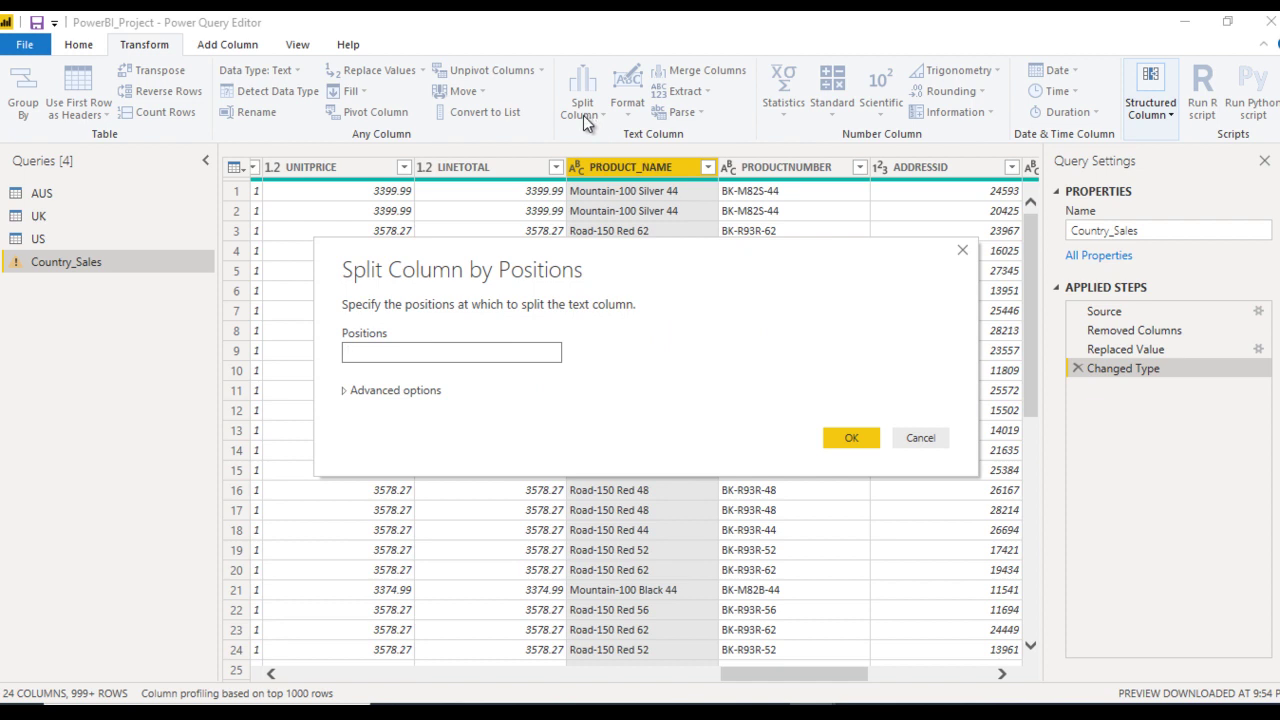
pyautogui.moveTo(551, 256)
pyautogui.mouseDown()
pyautogui.moveTo(462, 305)
pyautogui.moveTo(536, 322)
pyautogui.mouseUp()
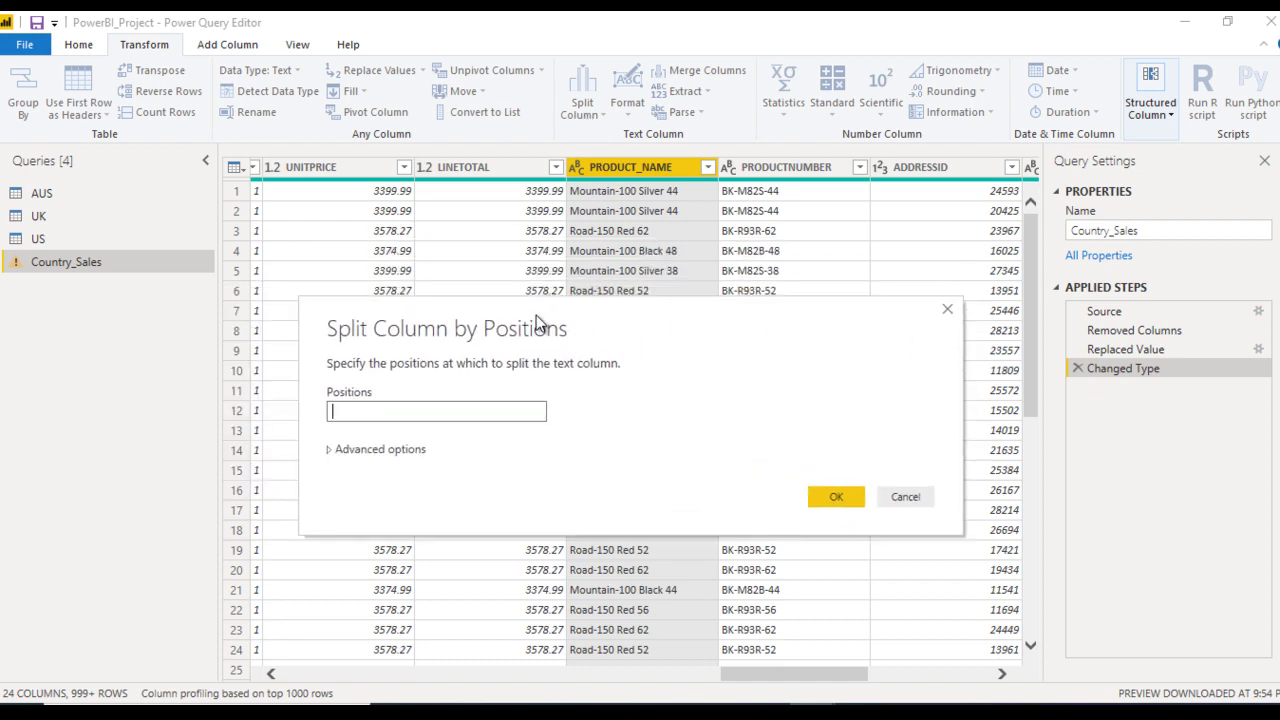
pyautogui.click(432, 409)
pyautogui.click(611, 387)
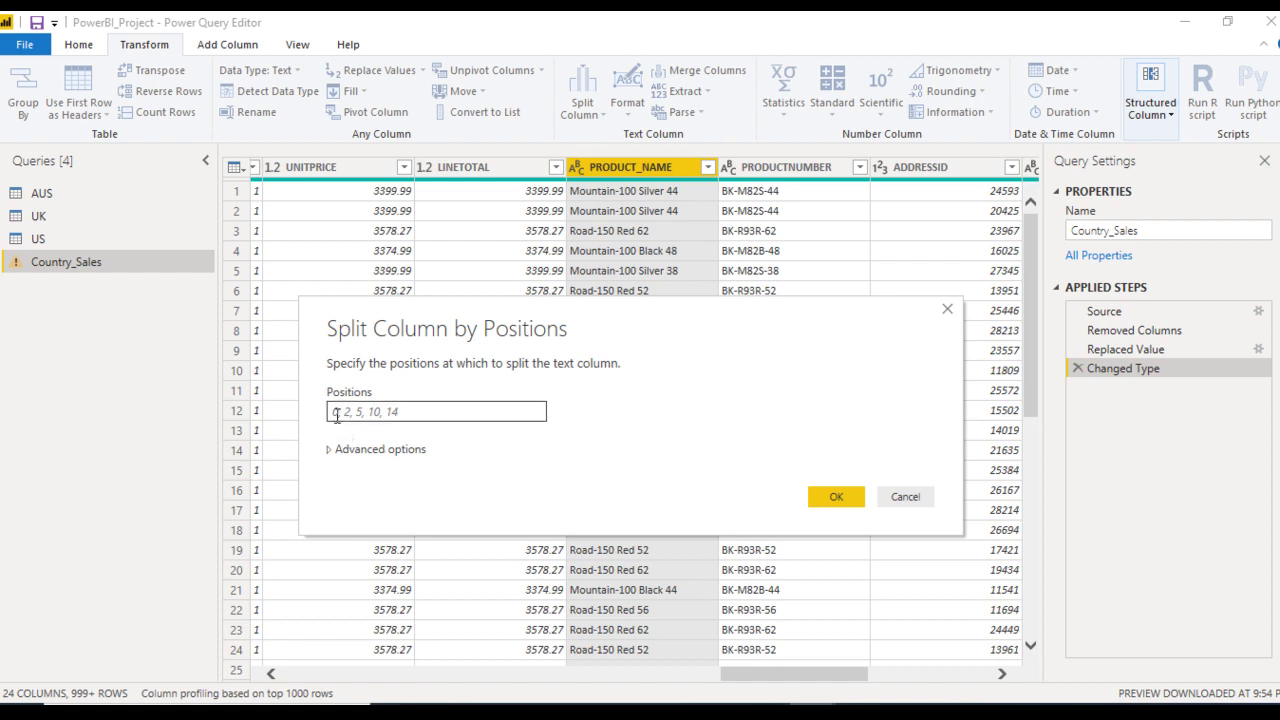
pyautogui.click(423, 410)
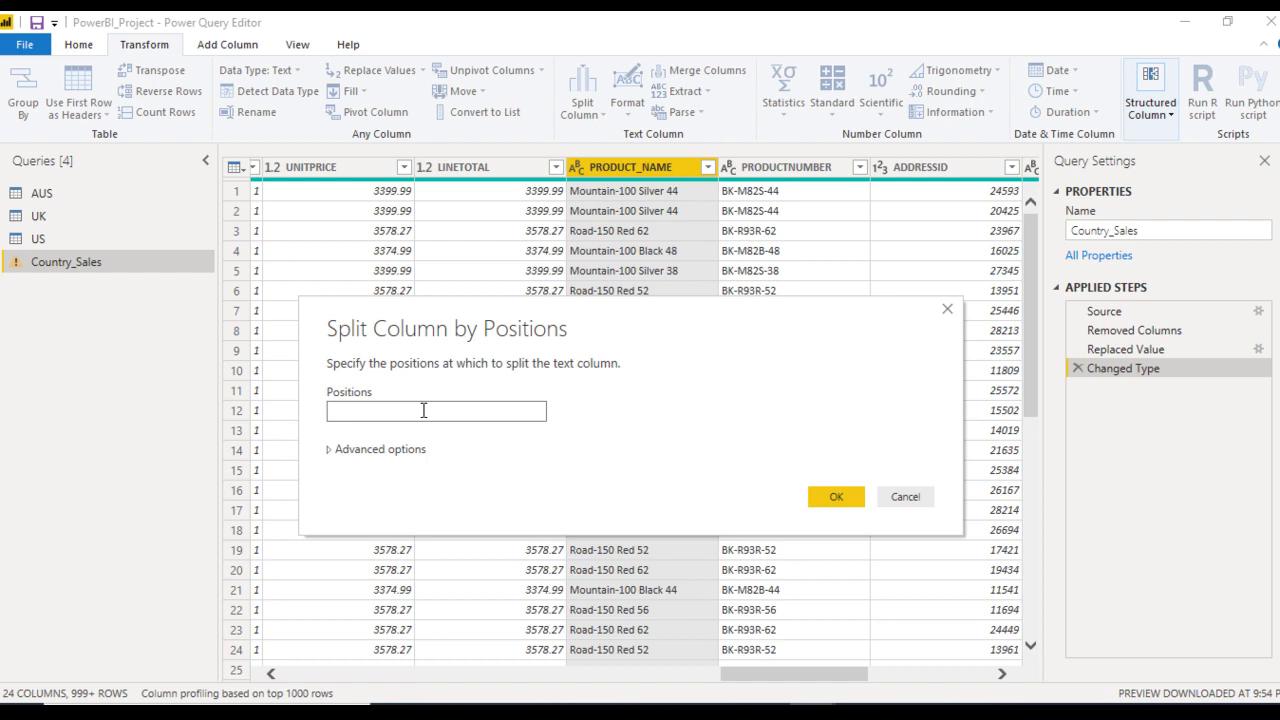
pyautogui.write('2,5,10')
pyautogui.click(834, 497)
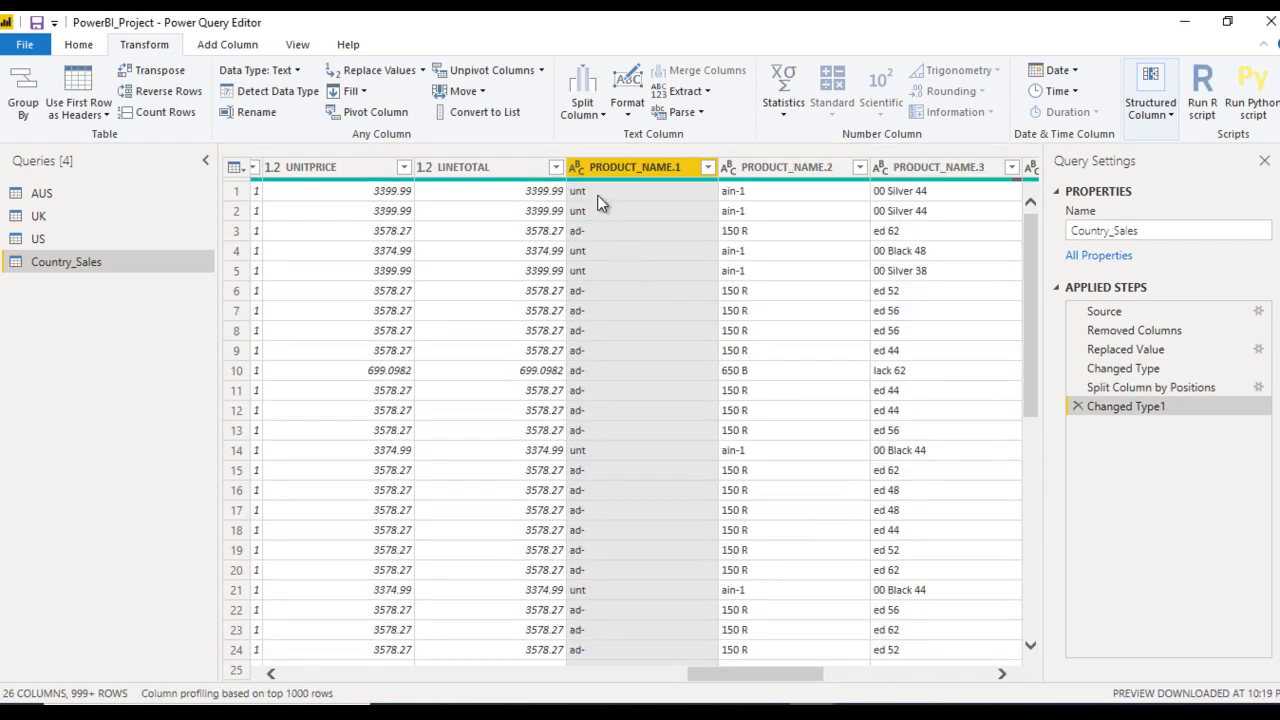
# Step: Delete Changed Type1 and Split Column by Positions, keeping Changed Type, and reselect PRODUCT_NAME
pyautogui.click(768, 177)
pyautogui.click(905, 170)
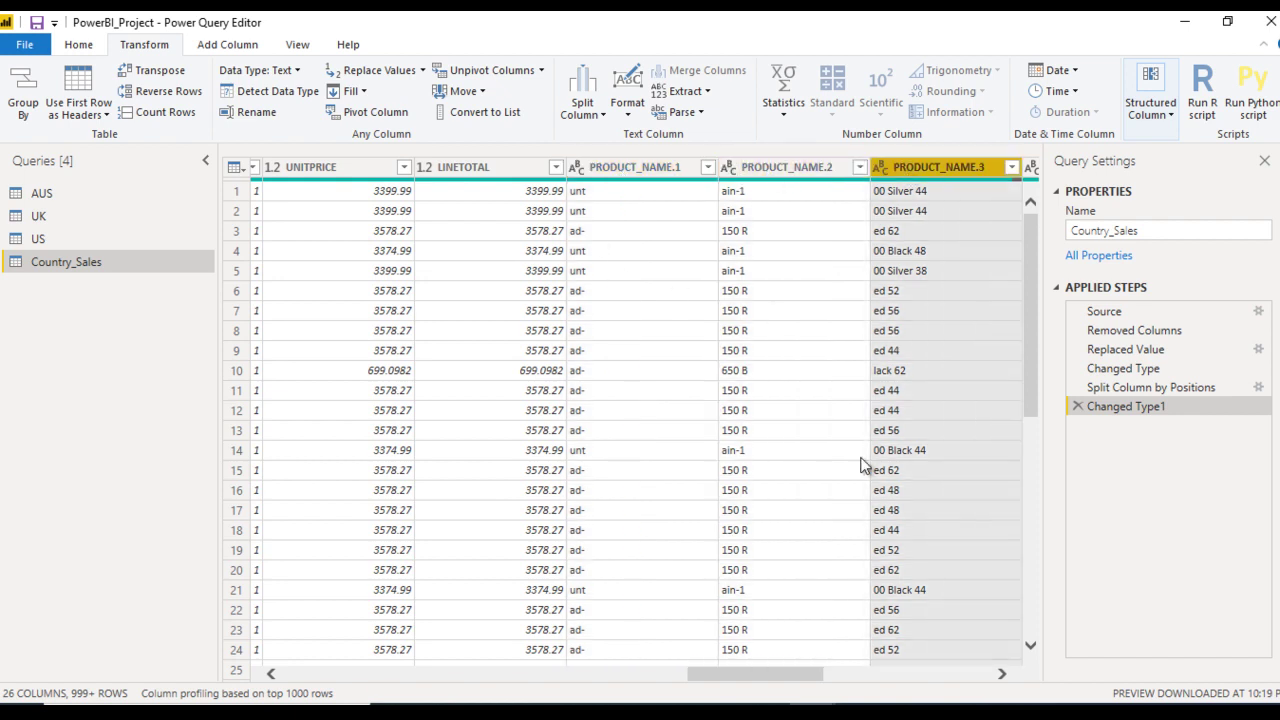
pyautogui.click(1077, 407)
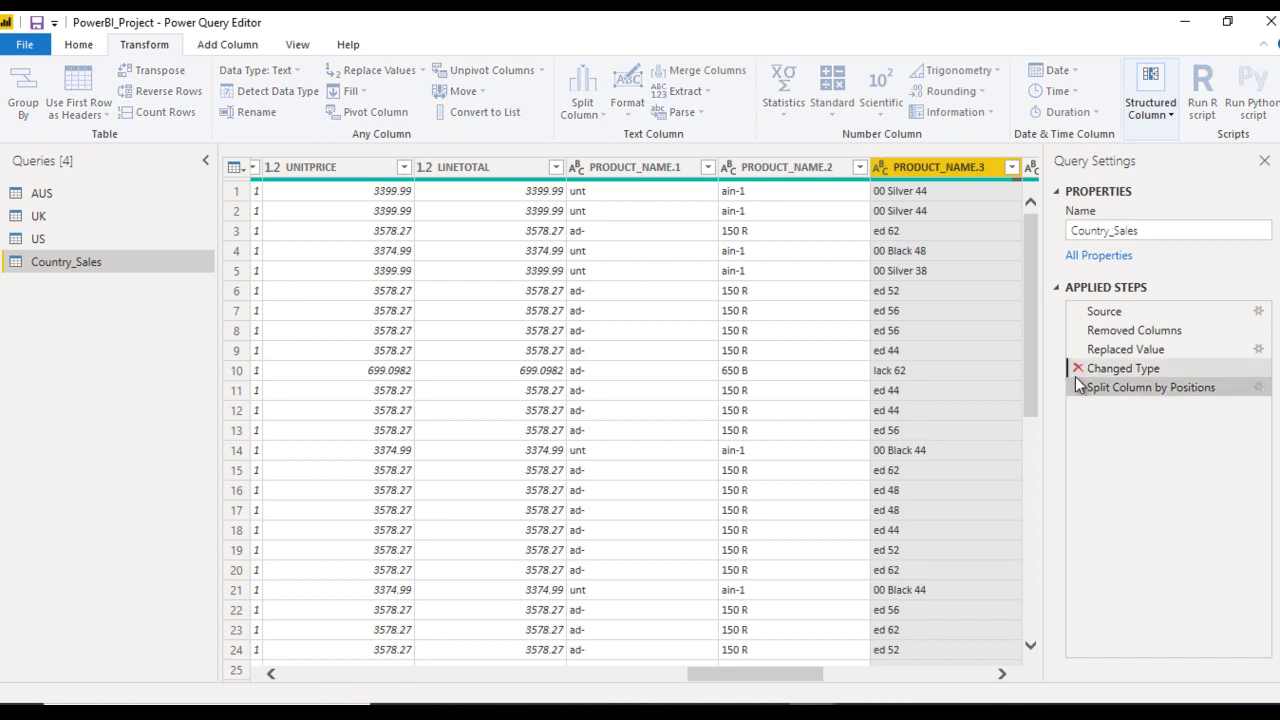
pyautogui.click(1076, 370)
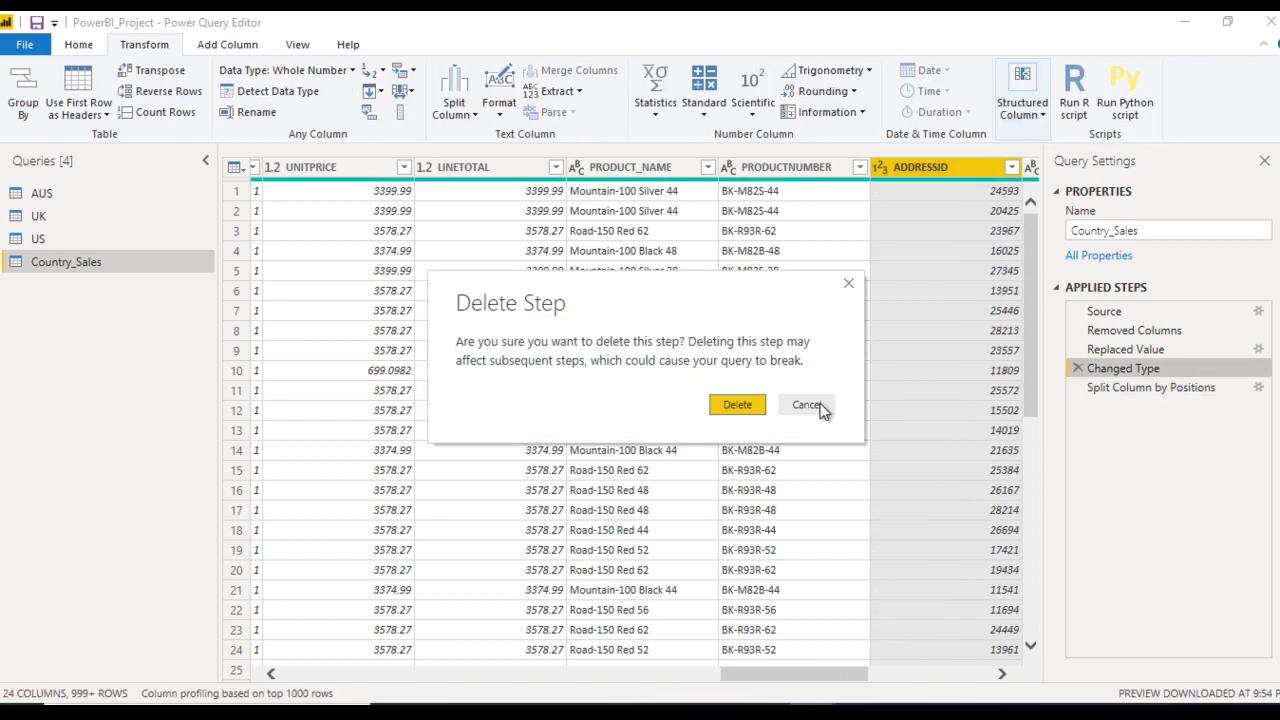
pyautogui.click(808, 404)
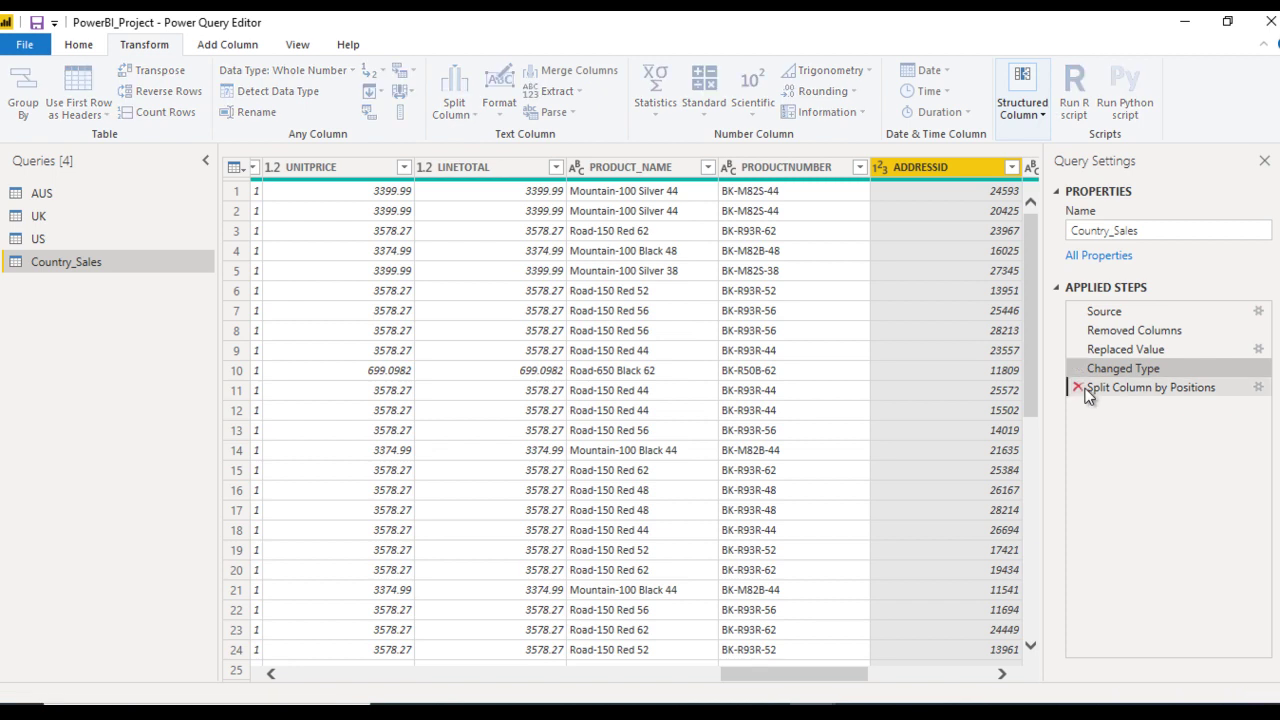
pyautogui.click(1080, 389)
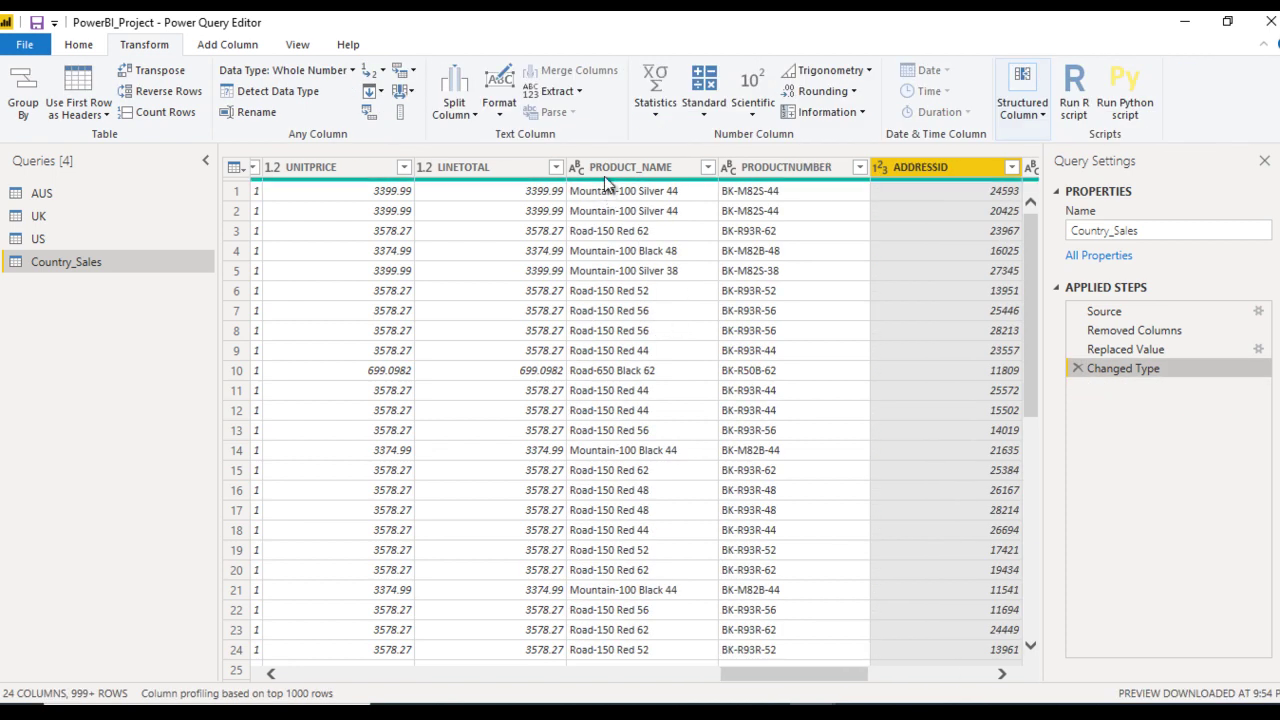
pyautogui.click(605, 163)
pyautogui.click(600, 108)
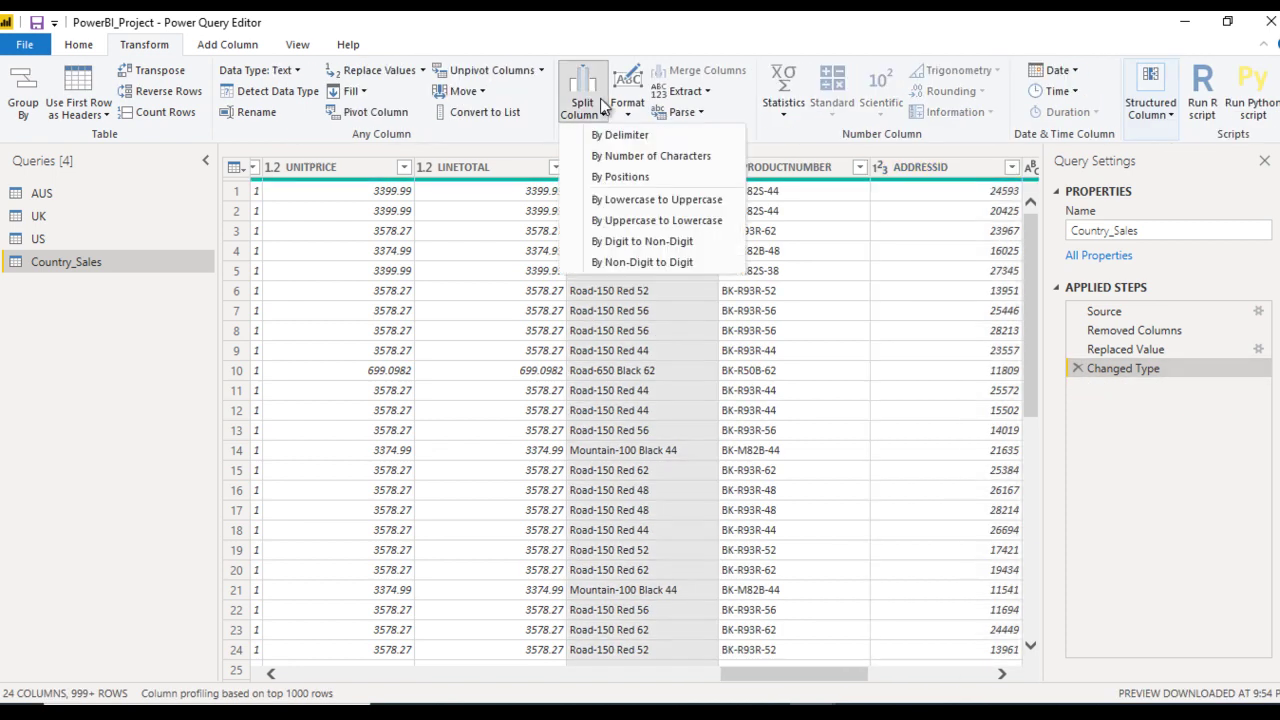
pyautogui.click(673, 205)
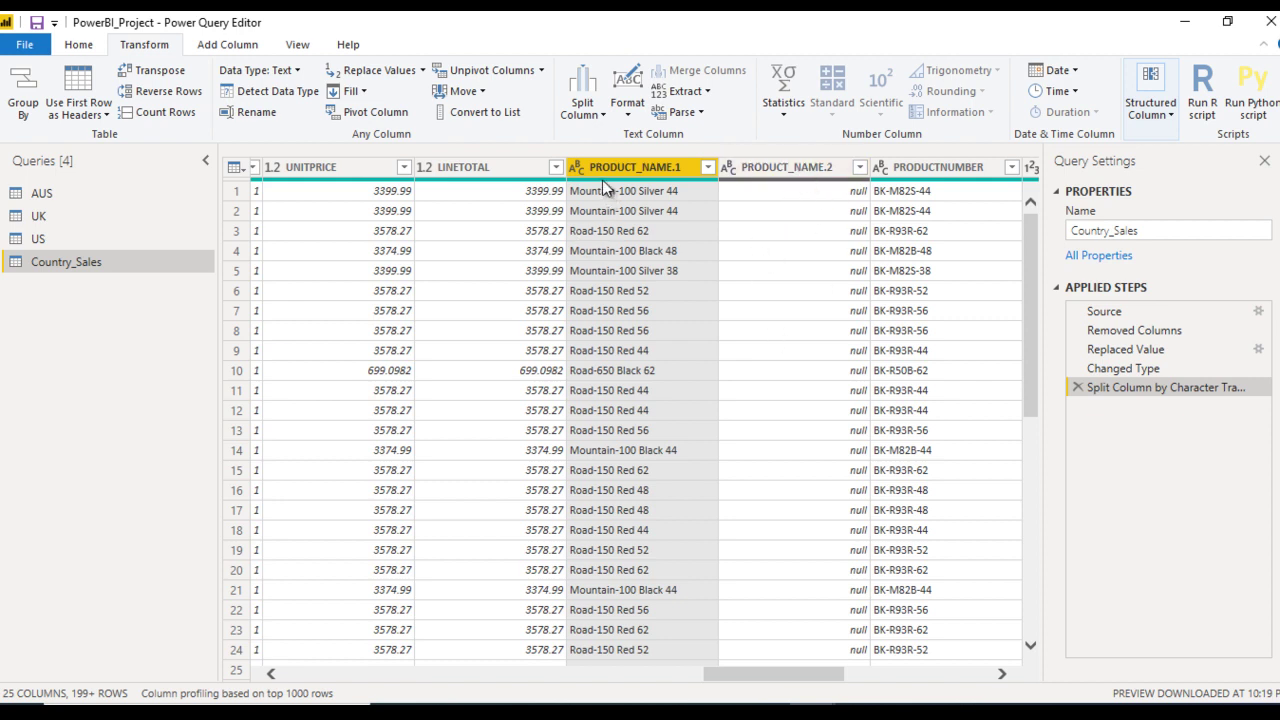
pyautogui.click(1078, 389)
pyautogui.click(596, 112)
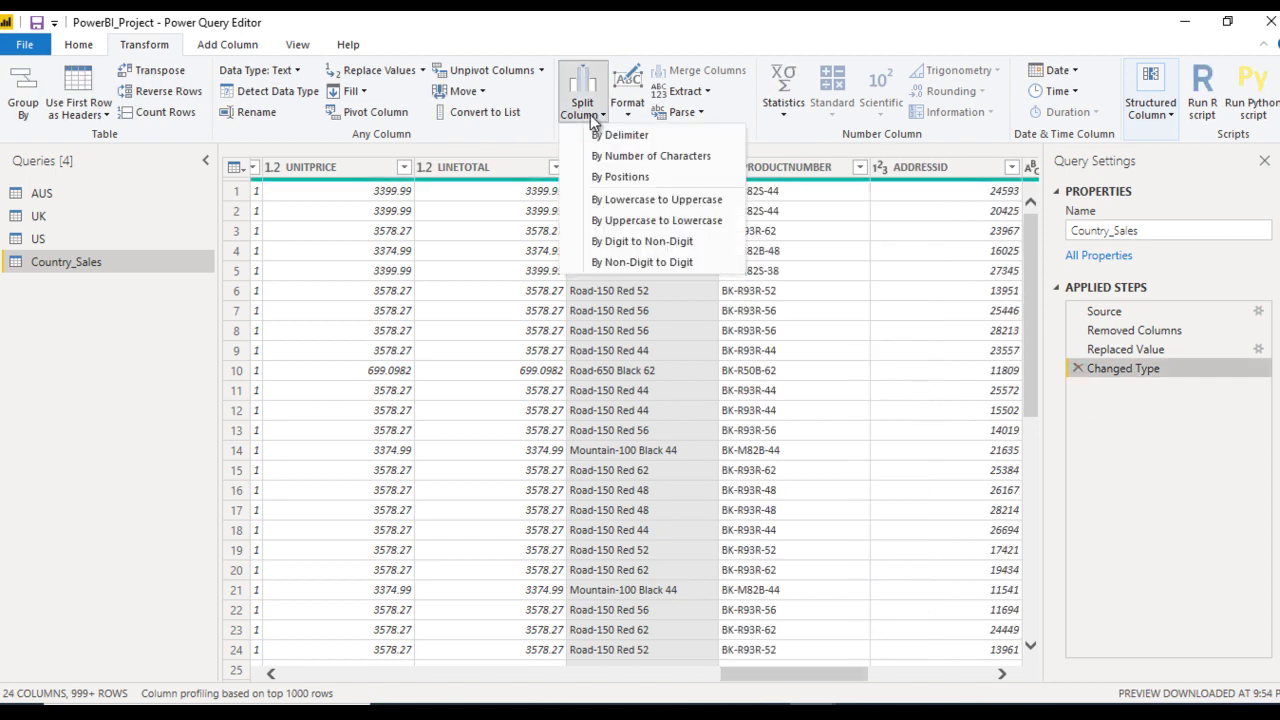
pyautogui.click(616, 226)
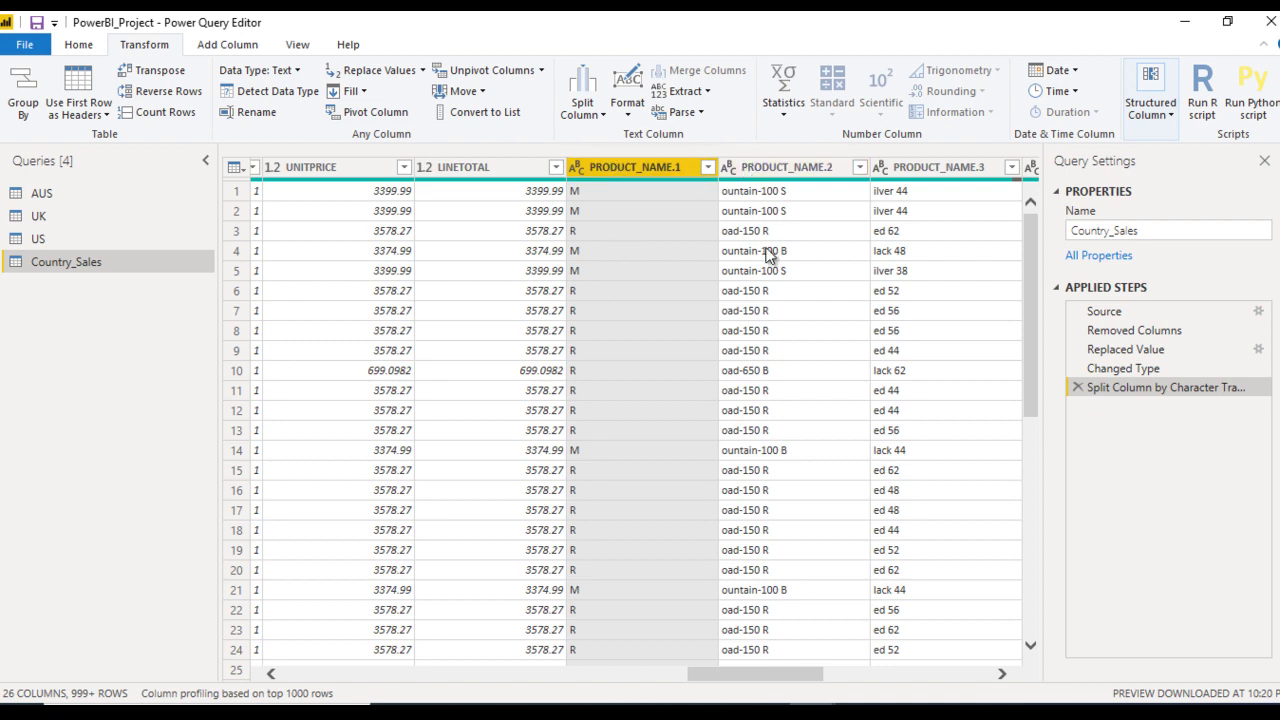
pyautogui.click(1078, 389)
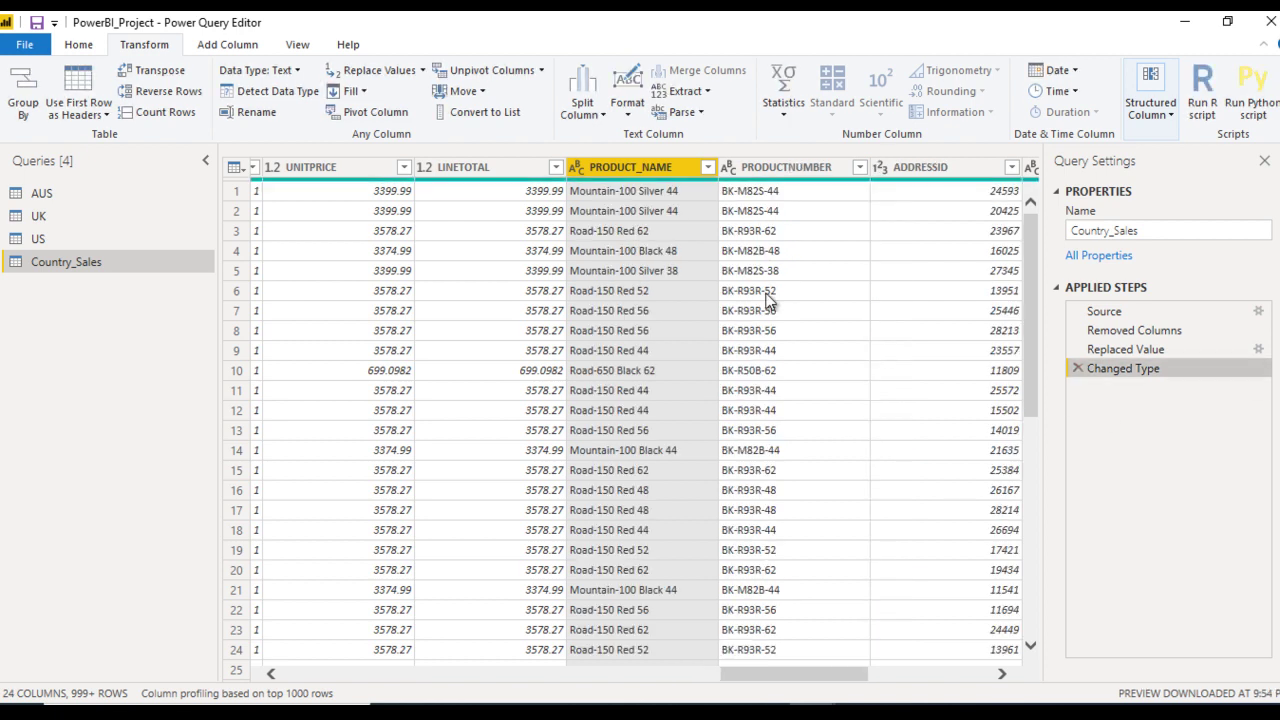
# Step: Show the Split Column dropdown's list of split methods for PRODUCT_NAME
pyautogui.click(588, 112)
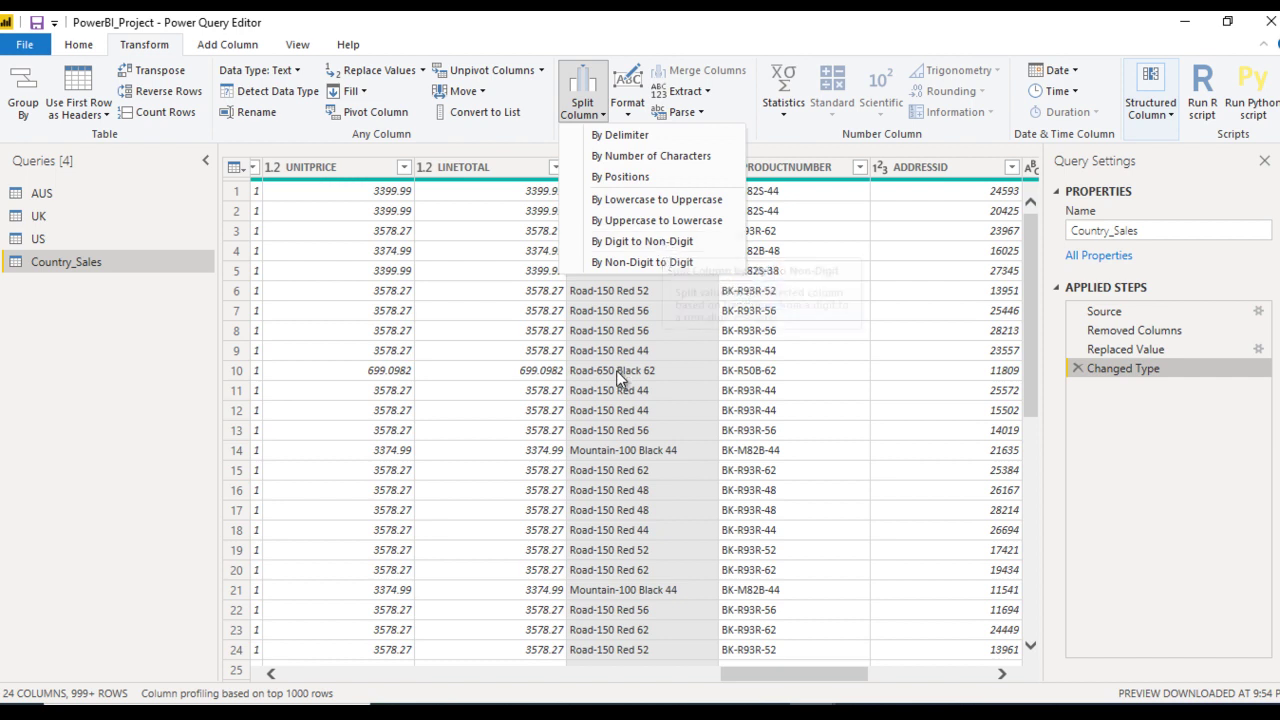
pyautogui.click(605, 175)
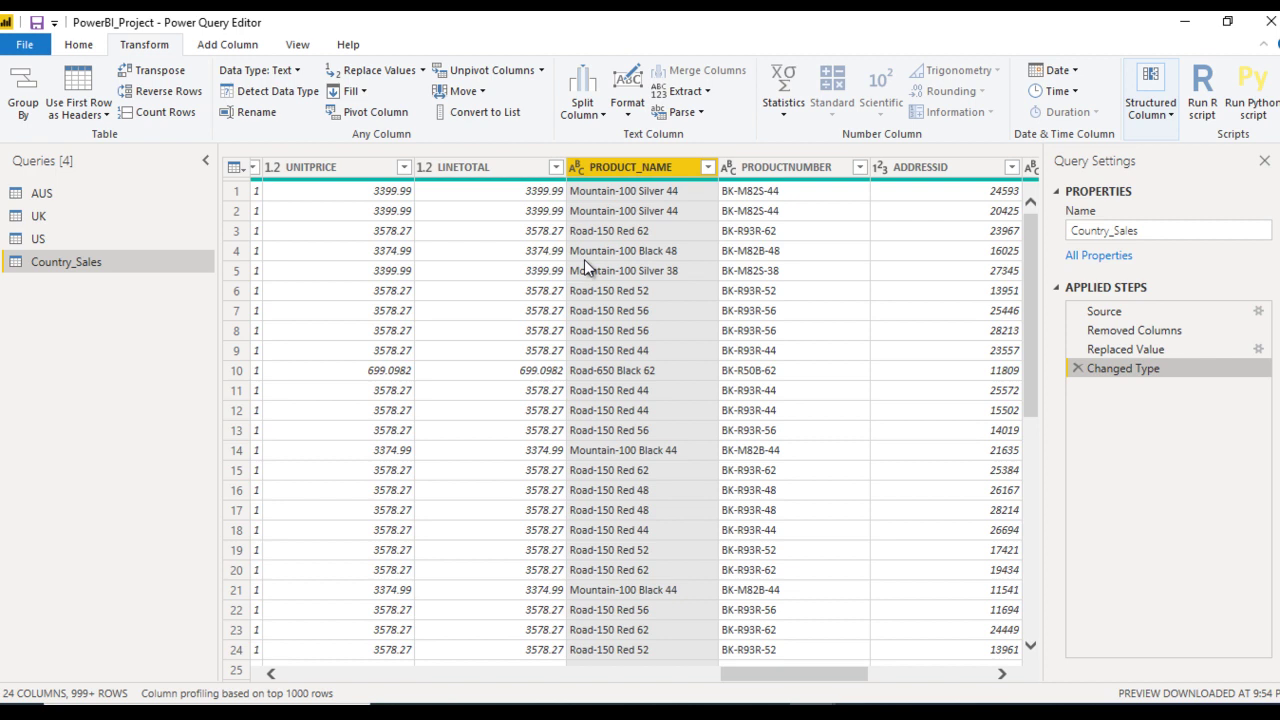
pyautogui.click(588, 114)
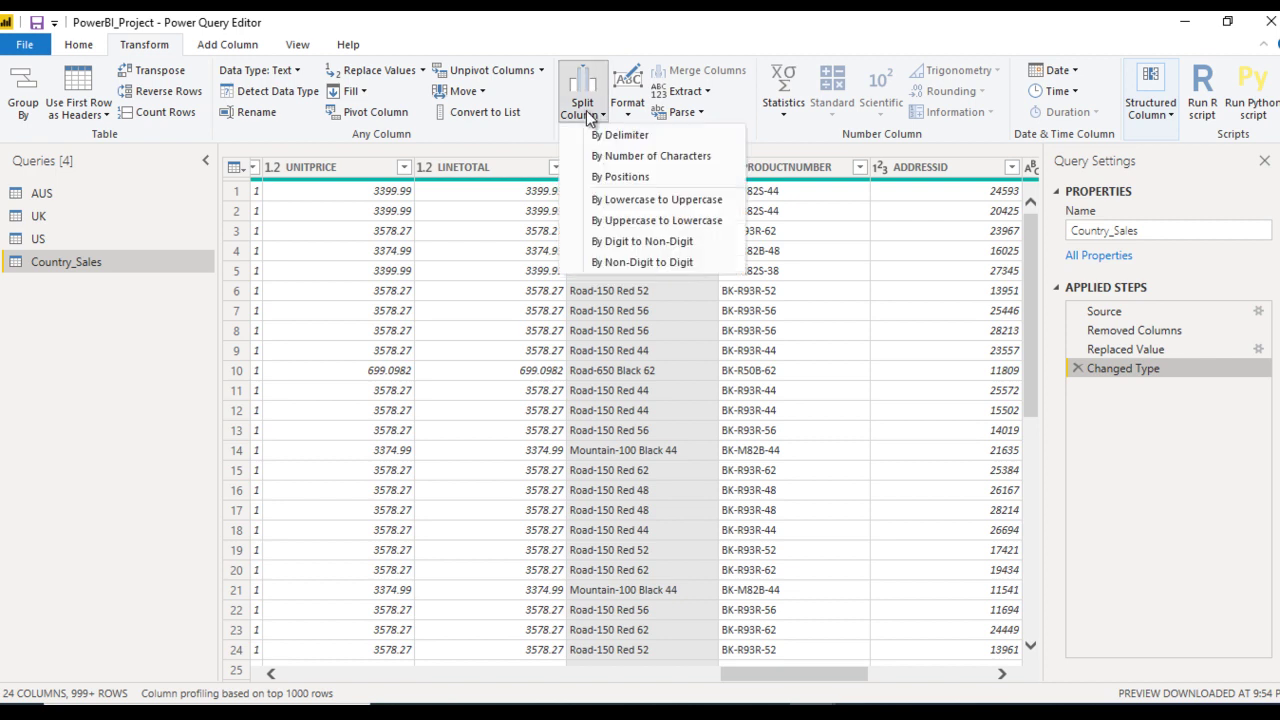
pyautogui.click(624, 262)
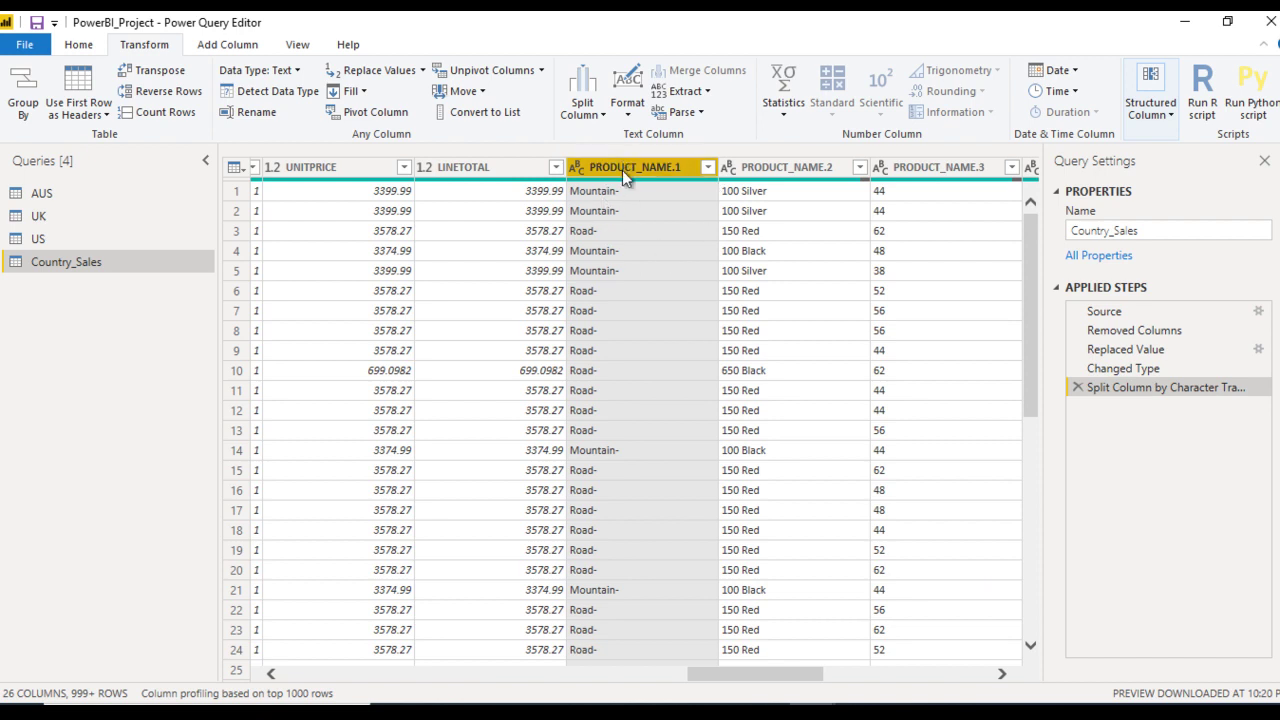
pyautogui.click(768, 177)
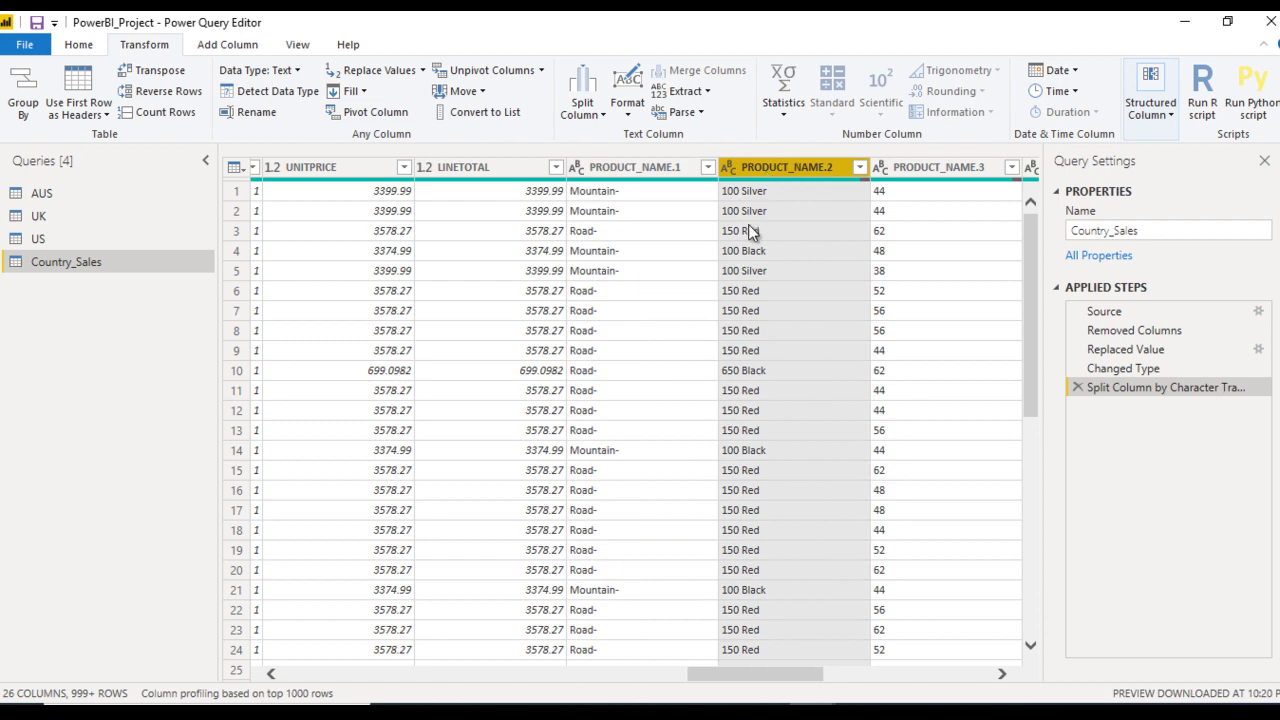
pyautogui.click(1077, 388)
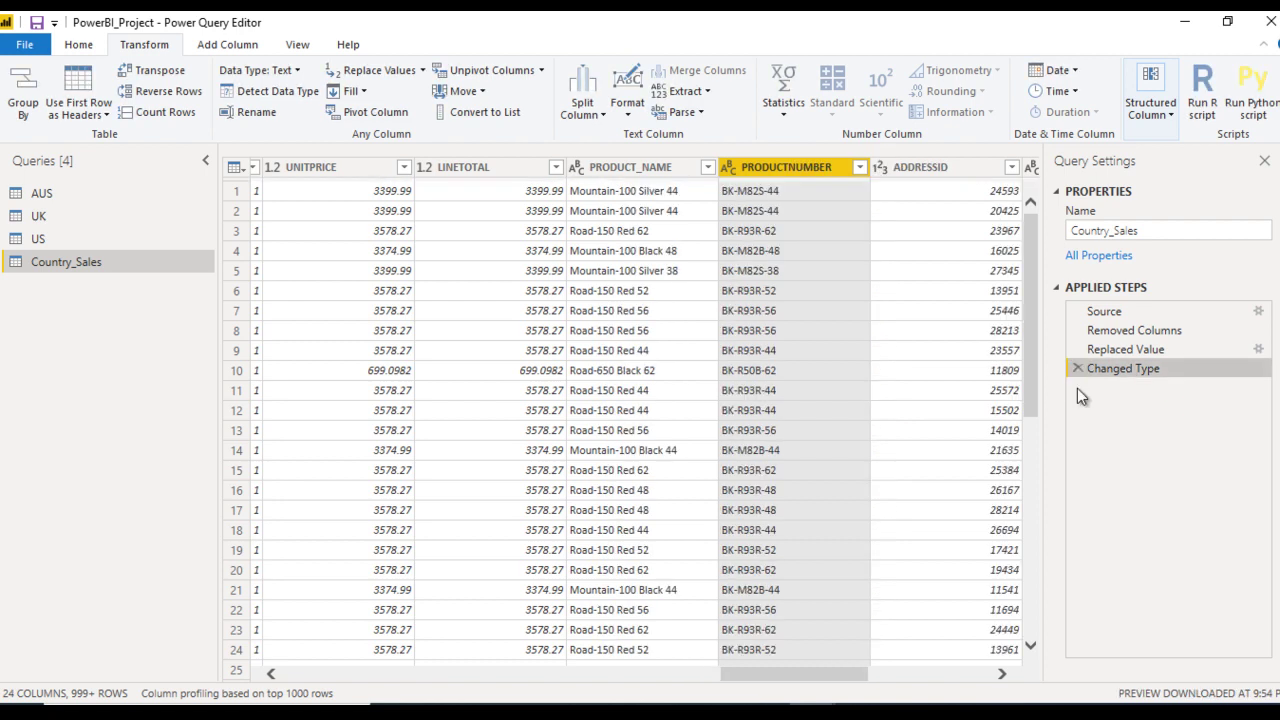
# Step: Select the unsplit PRODUCT_NAME column in Country_Sales
pyautogui.click(618, 166)
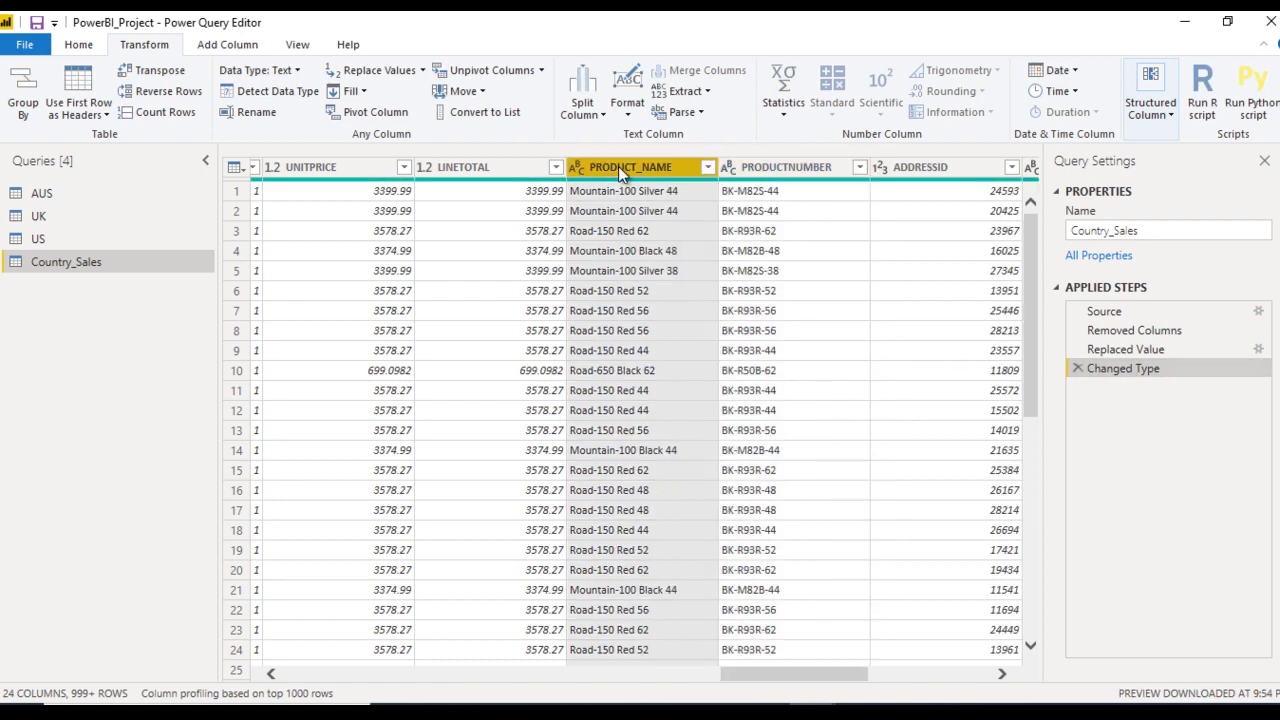